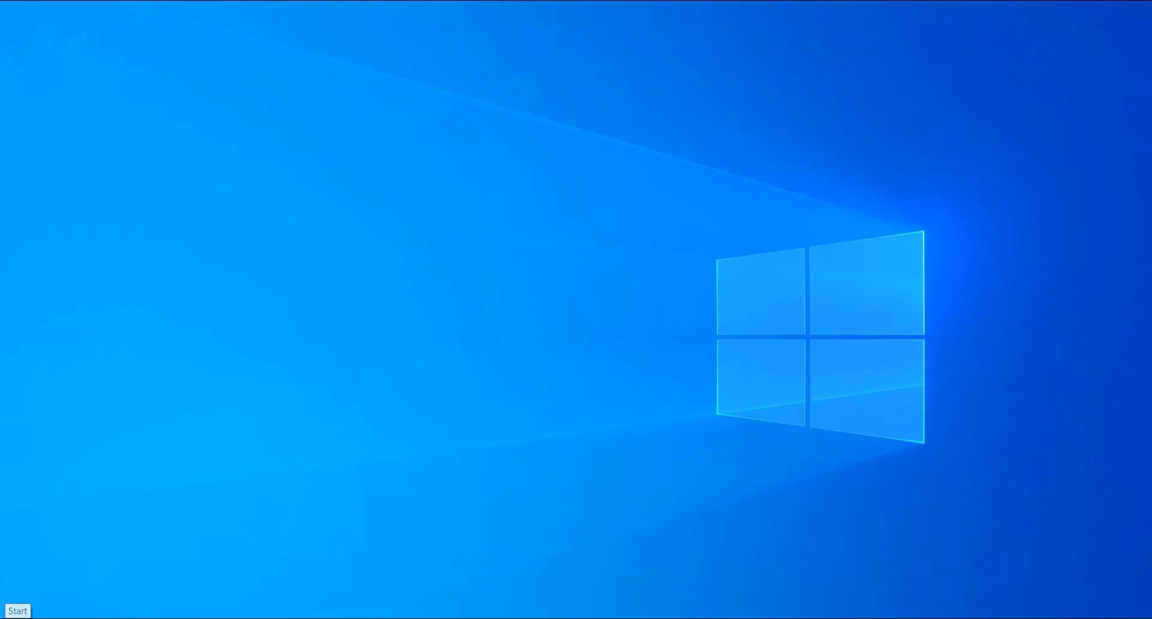
Step: Start OrCAD X Presto 2023 with OrCAD X Presto Professional selected as the default product
{"action": "left_click", "coordinate": [18, 611]}
{"action": "scroll", "coordinate": [209, 270], "scroll_direction": "down", "scroll_amount": 5}
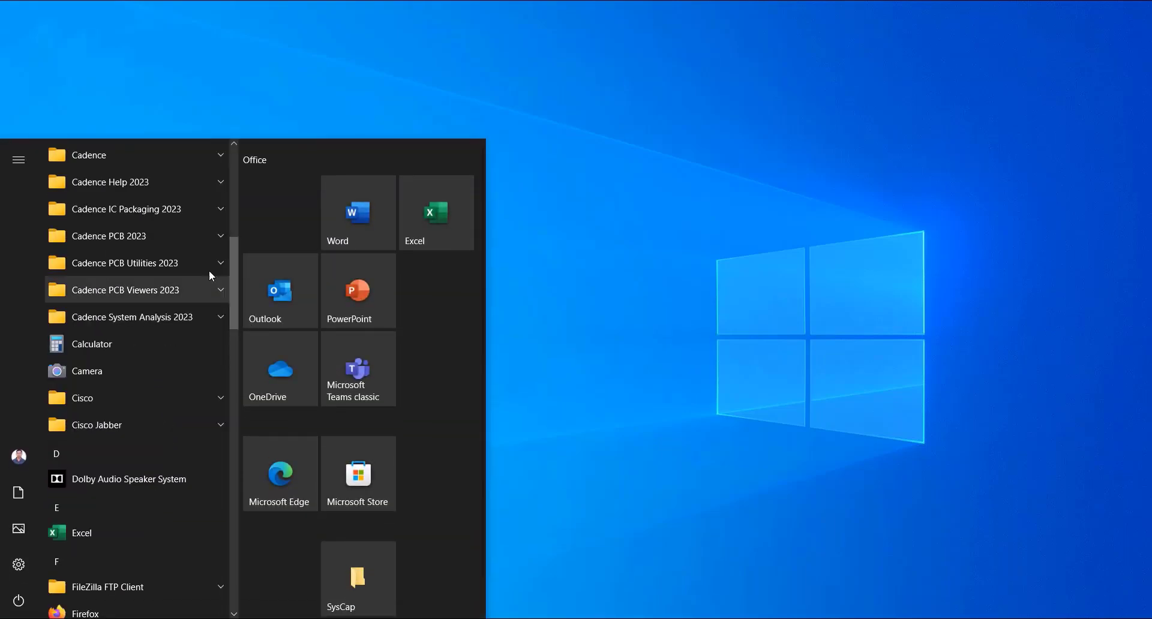
{"action": "left_click", "coordinate": [176, 240]}
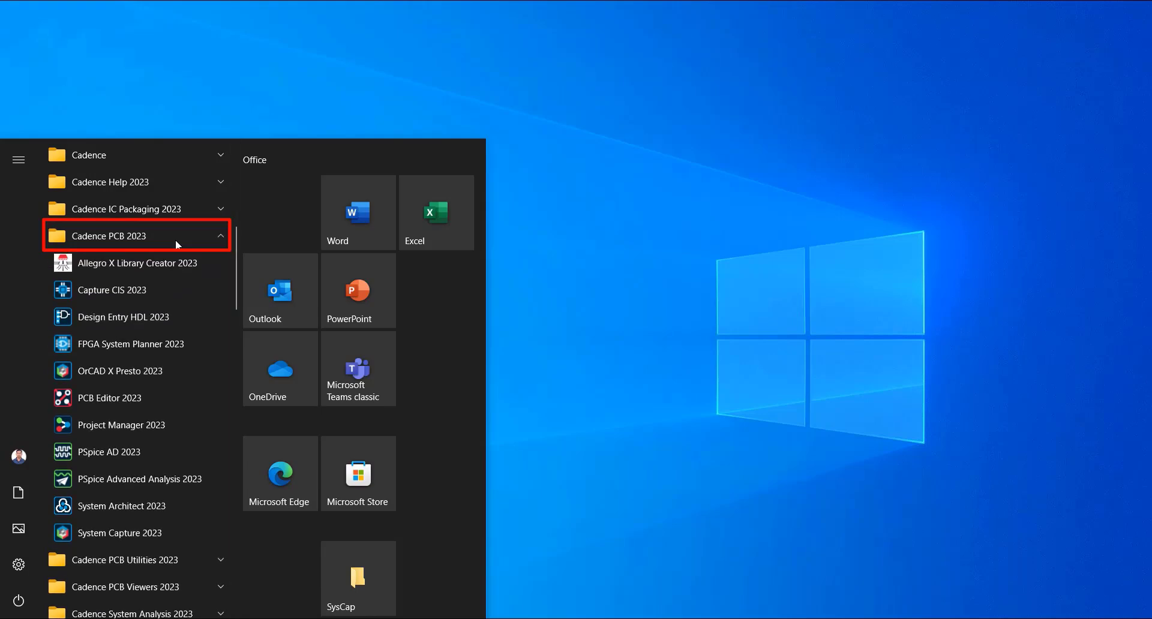
{"action": "left_click", "coordinate": [182, 368]}
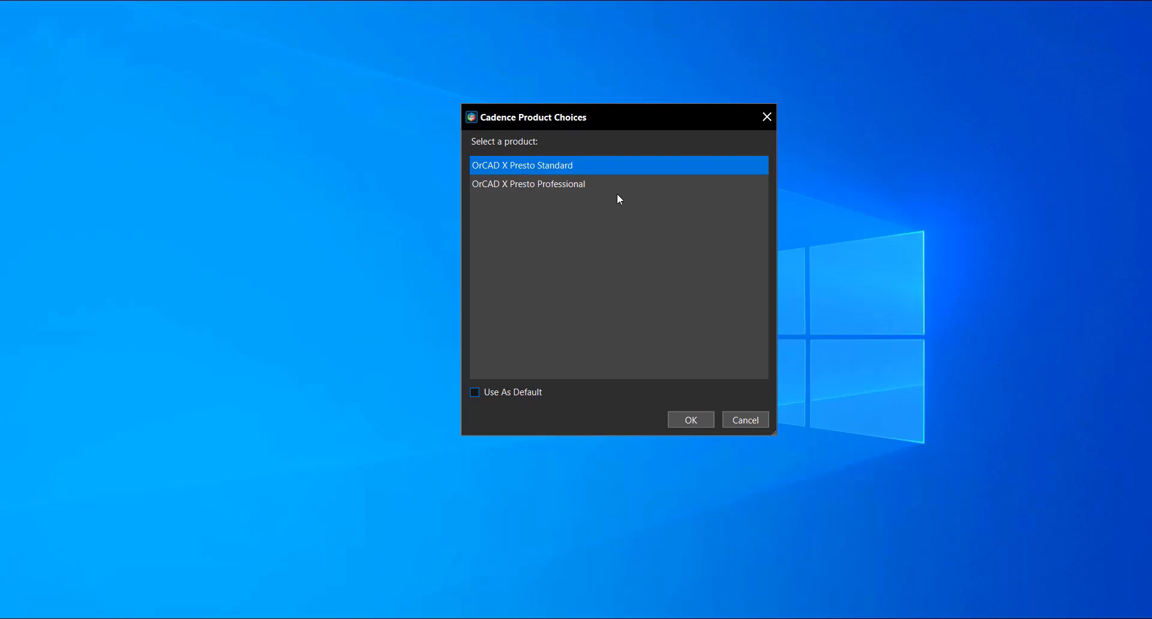
{"action": "left_click", "coordinate": [614, 186]}
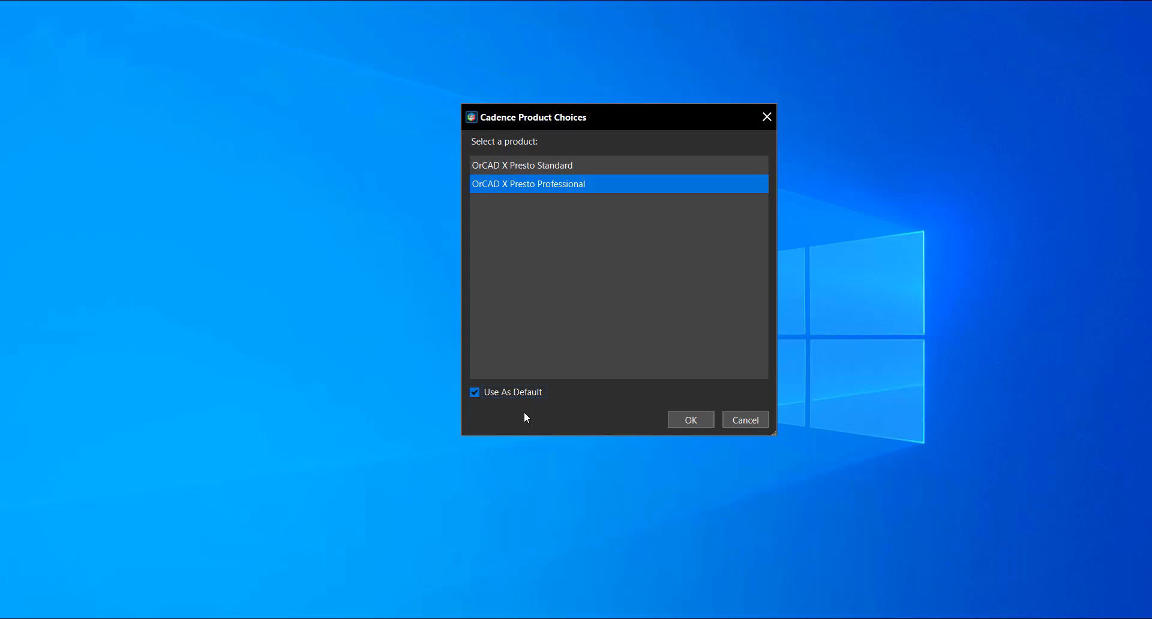
{"action": "left_click", "coordinate": [692, 421]}
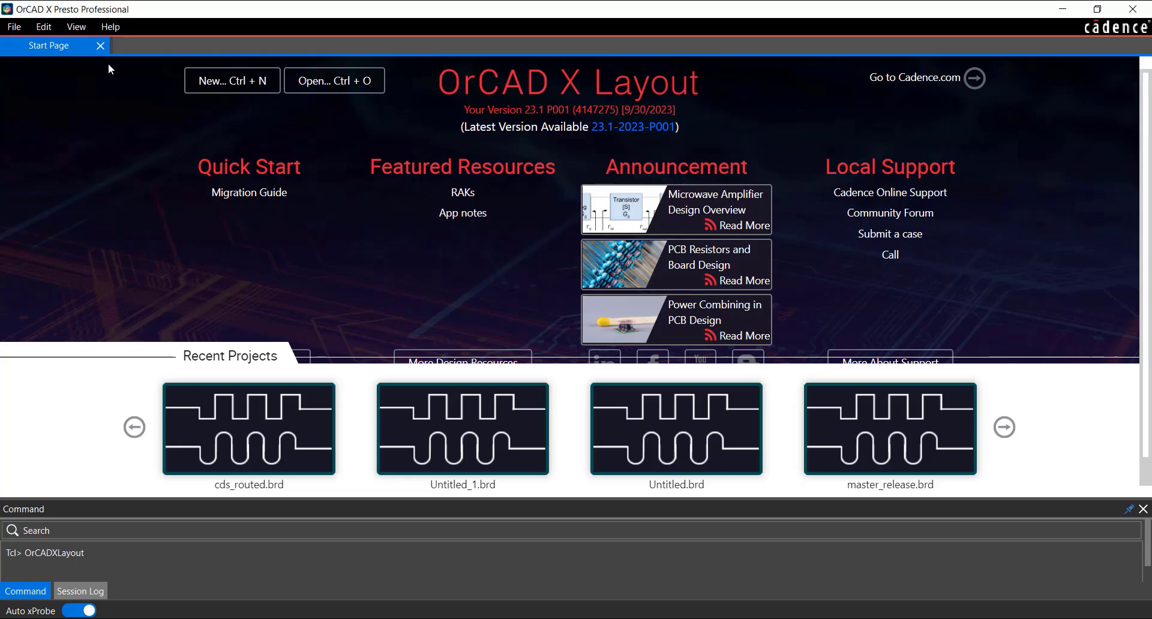
Step: Close the Start Page, the Command window and the Session Log
{"action": "left_click", "coordinate": [100, 46]}
{"action": "left_click", "coordinate": [1144, 510]}
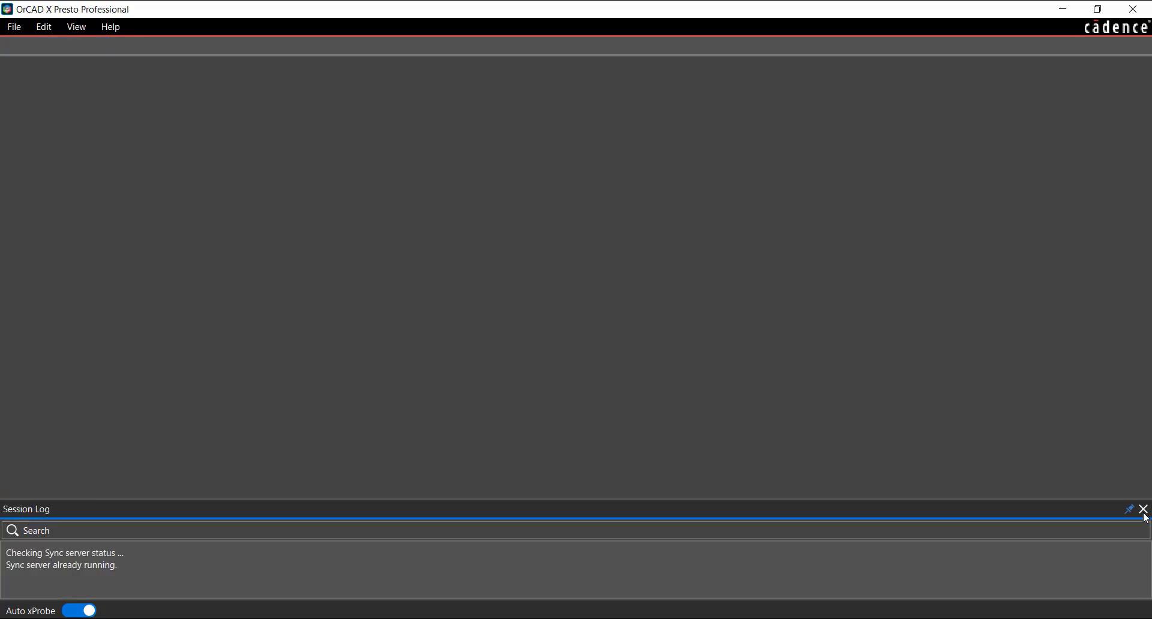
{"action": "left_click", "coordinate": [1144, 510]}
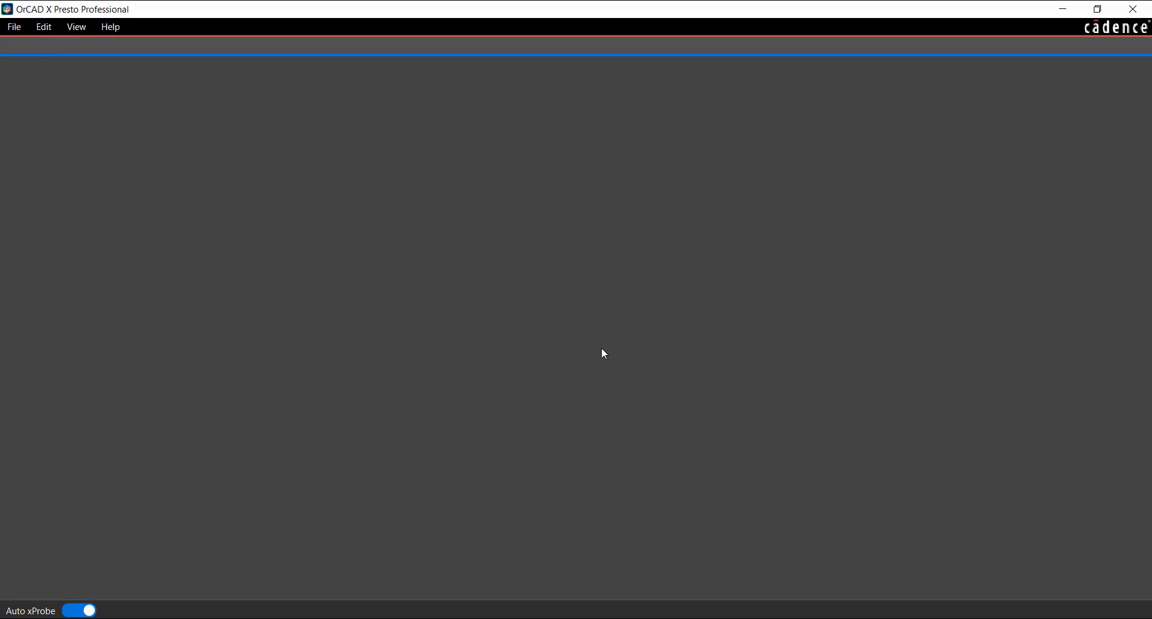
Step: Bring back the Start Page, the Command window and the Session Log
{"action": "left_click", "coordinate": [84, 35]}
{"action": "left_click", "coordinate": [99, 45]}
{"action": "left_click", "coordinate": [76, 27]}
{"action": "mouse_move", "coordinate": [91, 61]}
{"action": "left_click", "coordinate": [196, 51]}
{"action": "left_click", "coordinate": [84, 27]}
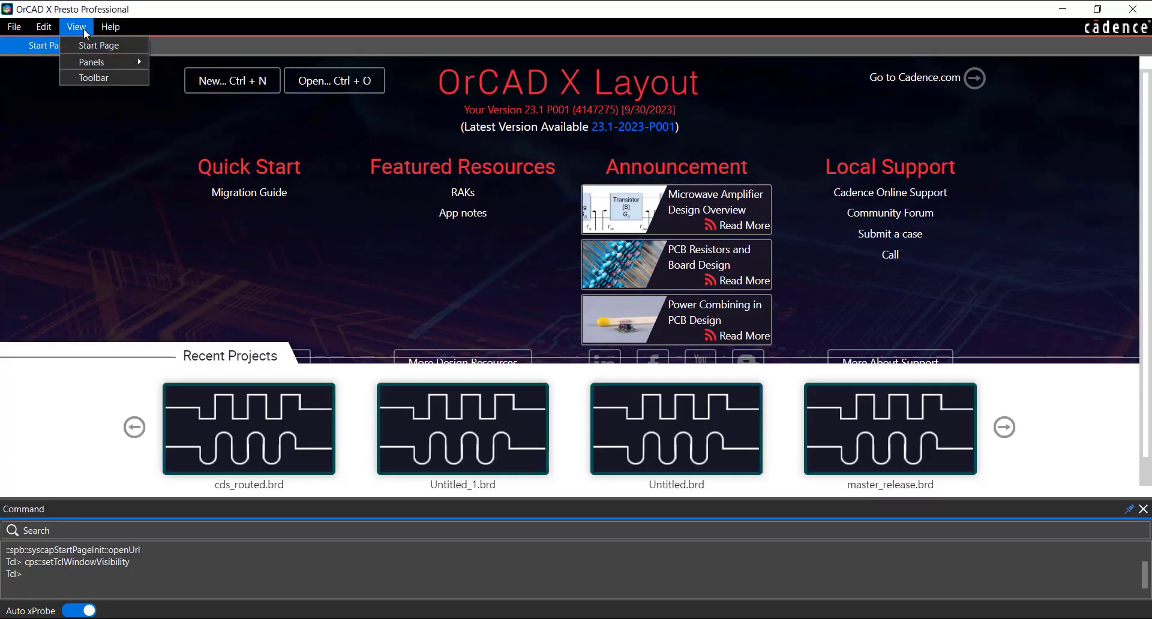
{"action": "left_click", "coordinate": [188, 78]}
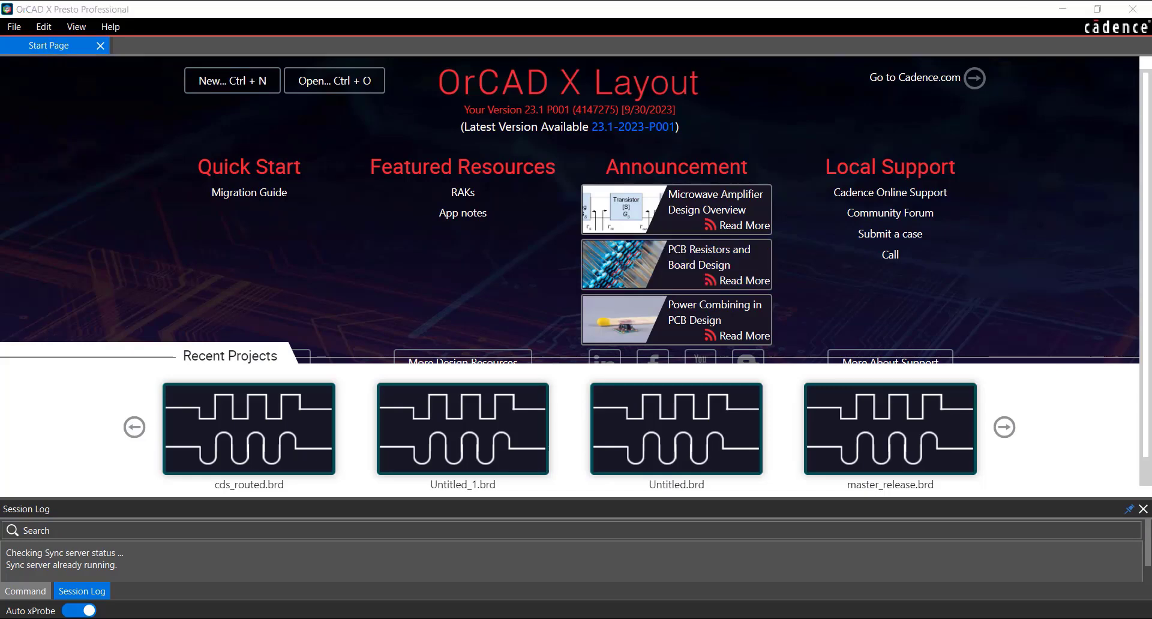
{"action": "left_click", "coordinate": [342, 106]}
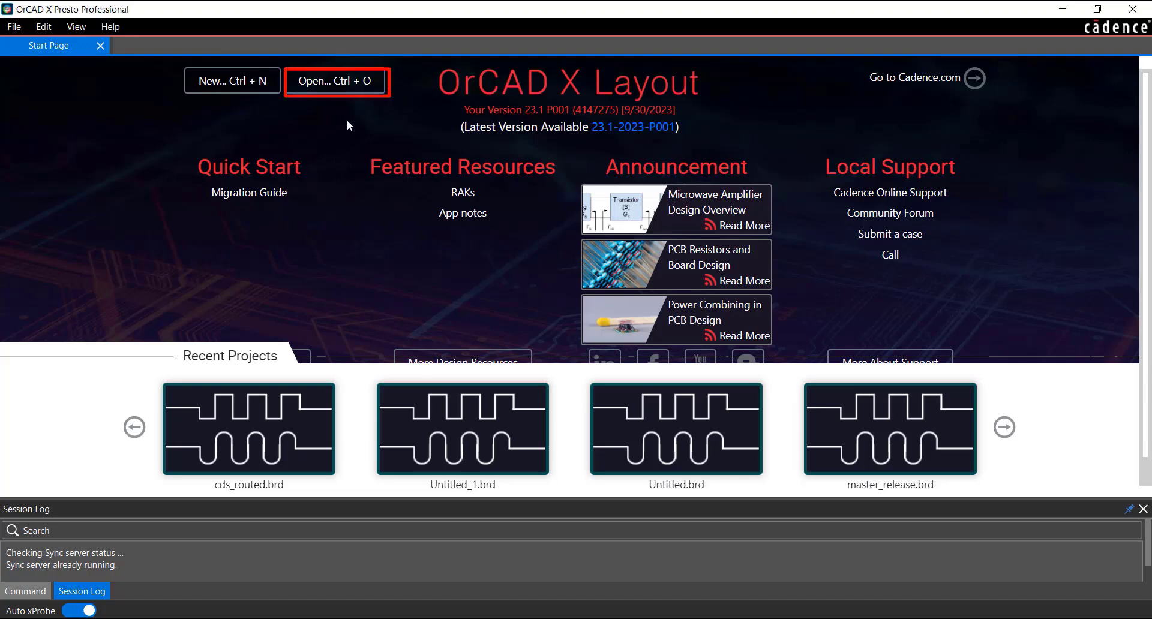
Step: Open the board design cds_routed.brd from the Intro folder
{"action": "left_click", "coordinate": [14, 26]}
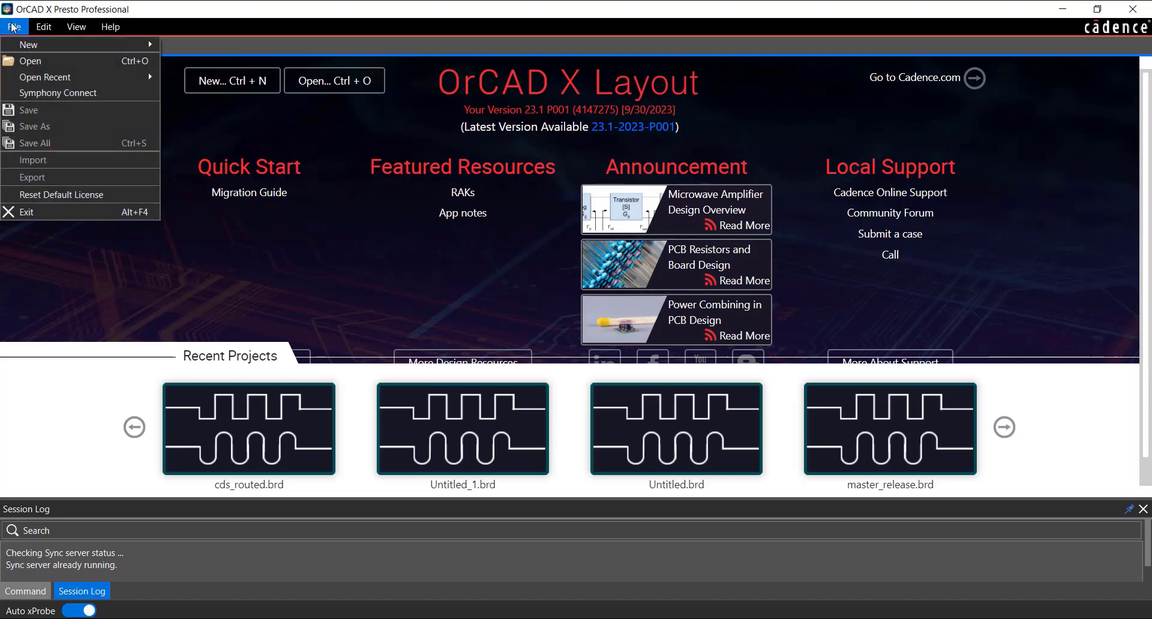
{"action": "left_click", "coordinate": [33, 61]}
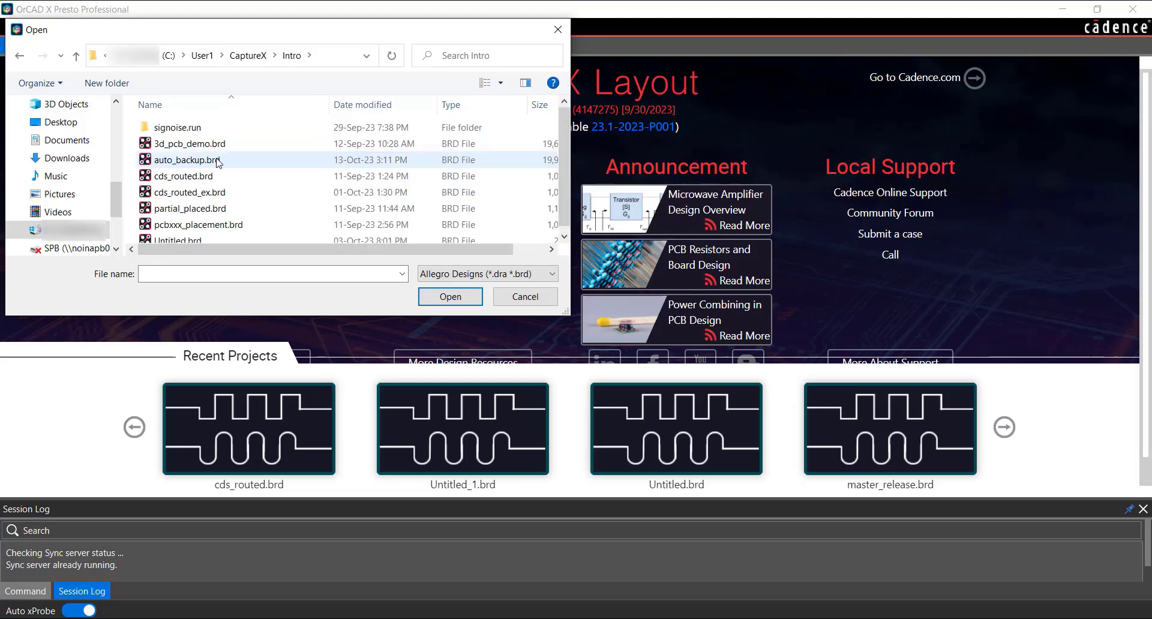
{"action": "left_click", "coordinate": [245, 177]}
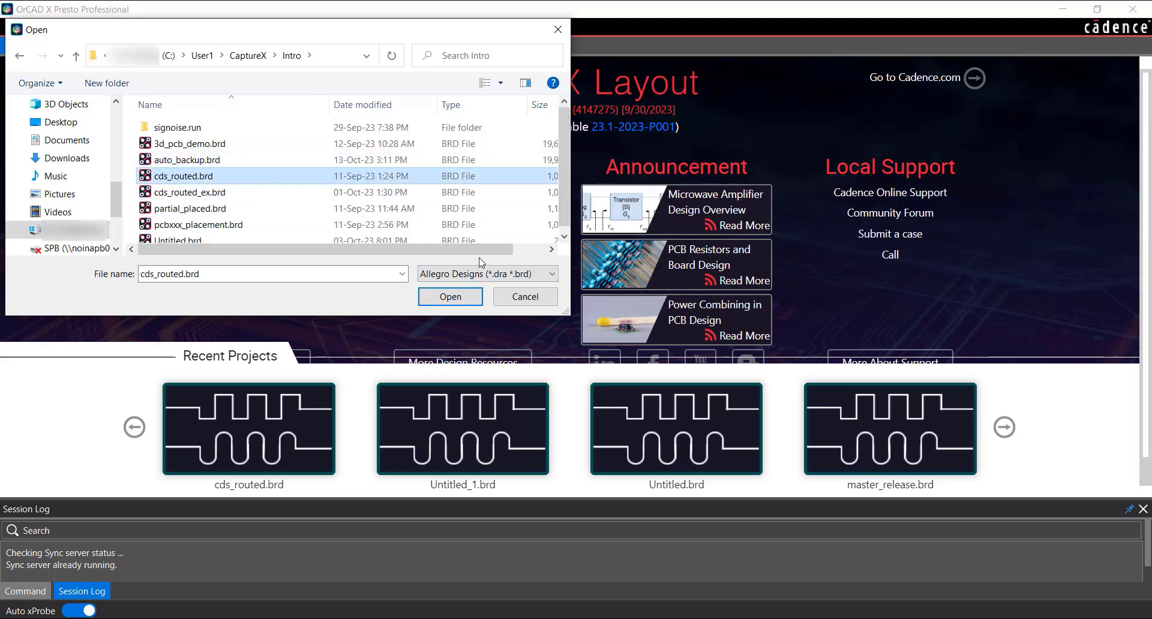
{"action": "left_click", "coordinate": [477, 298]}
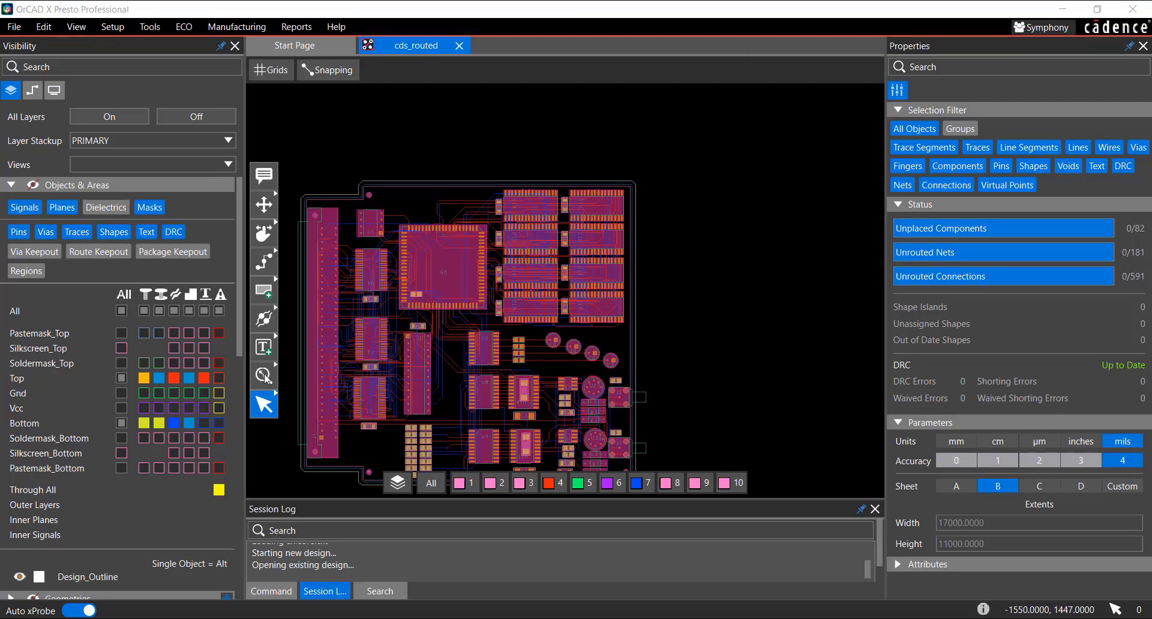
Step: Auto-hide the Properties pane and close the Start Page, leaving only the cds_routed design open
{"action": "left_click", "coordinate": [264, 376]}
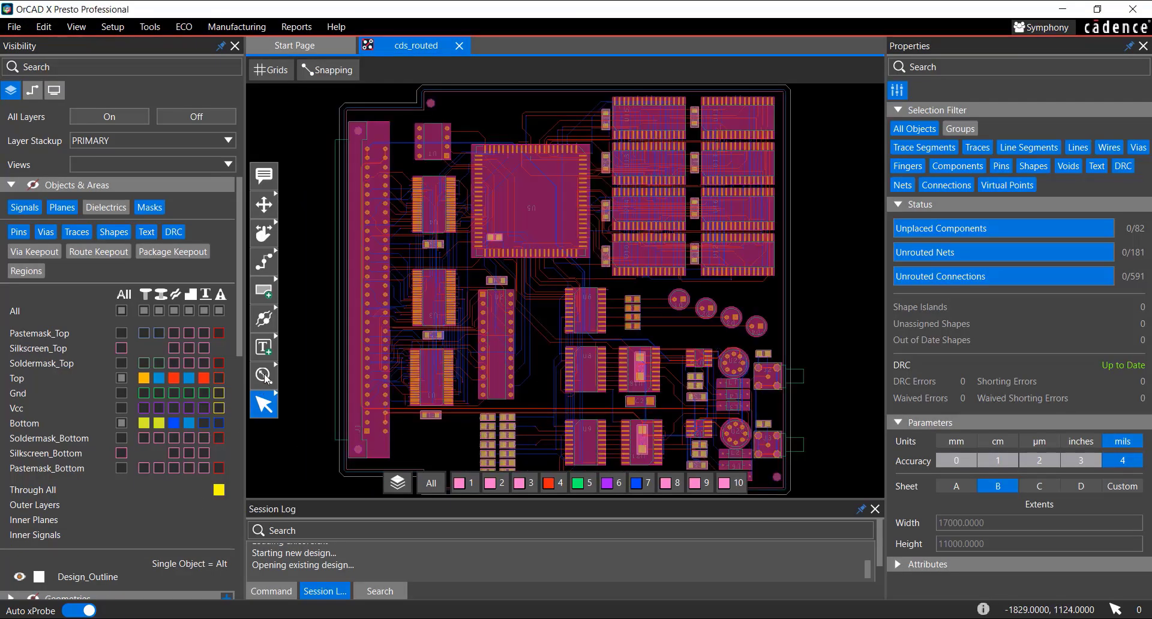
{"action": "left_click", "coordinate": [1128, 47]}
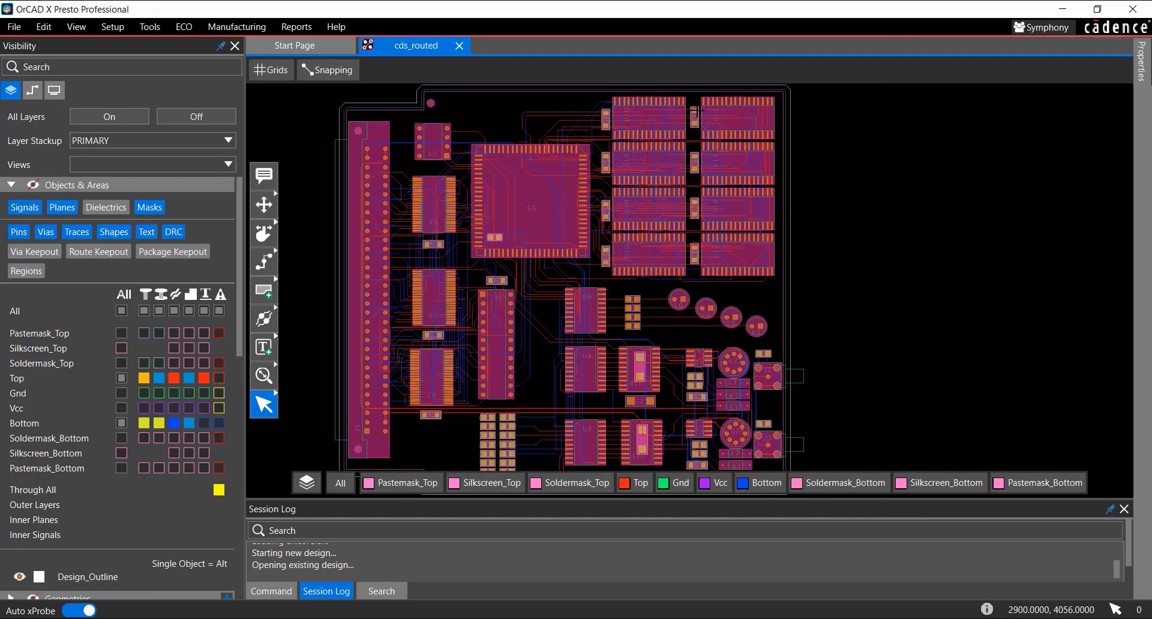
{"action": "left_click", "coordinate": [347, 46]}
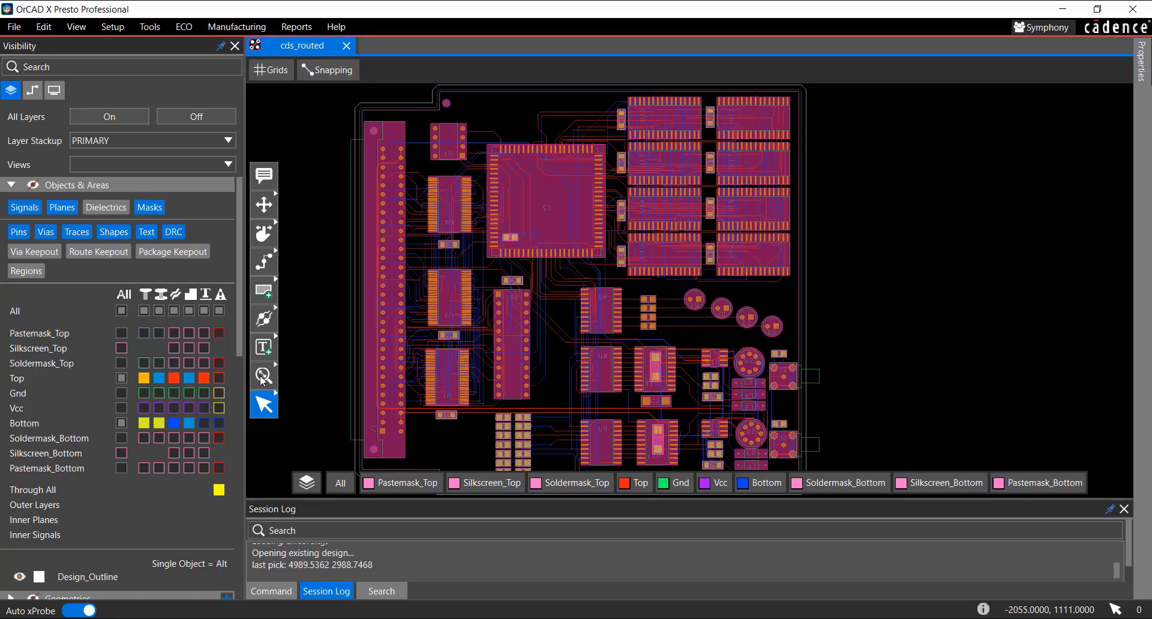
Step: Explore the board canvas and the slide, routing and zoom tool groups, and fit the whole board in view
{"action": "middle_click_drag", "start_coordinate": [655, 255], "coordinate": [601, 223]}
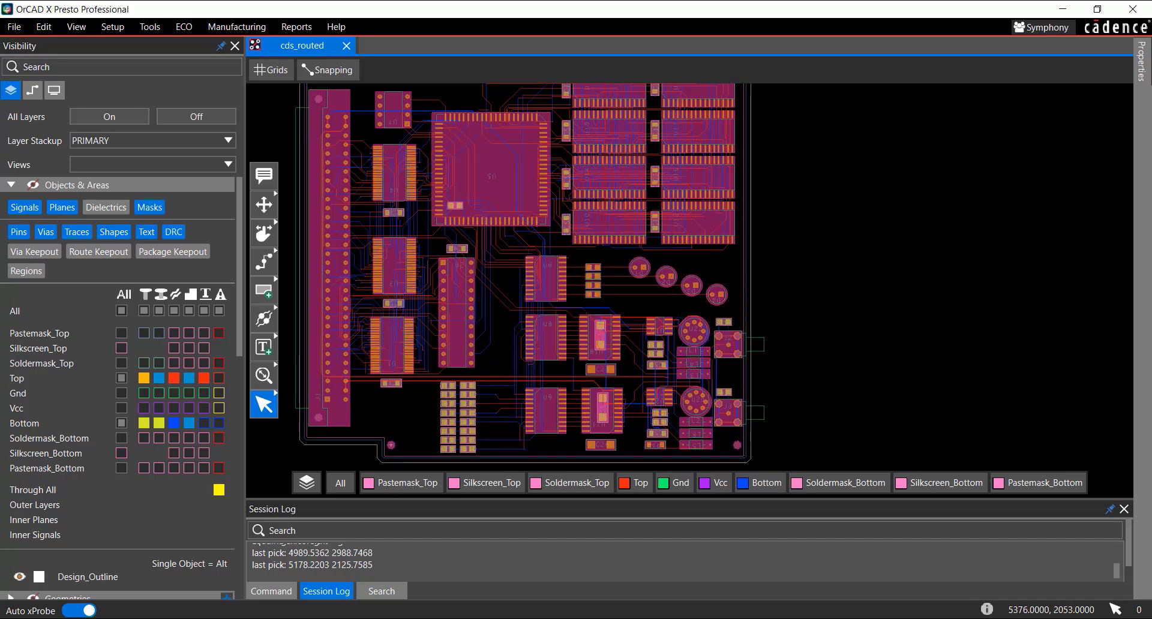
{"action": "scroll", "coordinate": [276, 126], "scroll_direction": "up", "scroll_amount": 2}
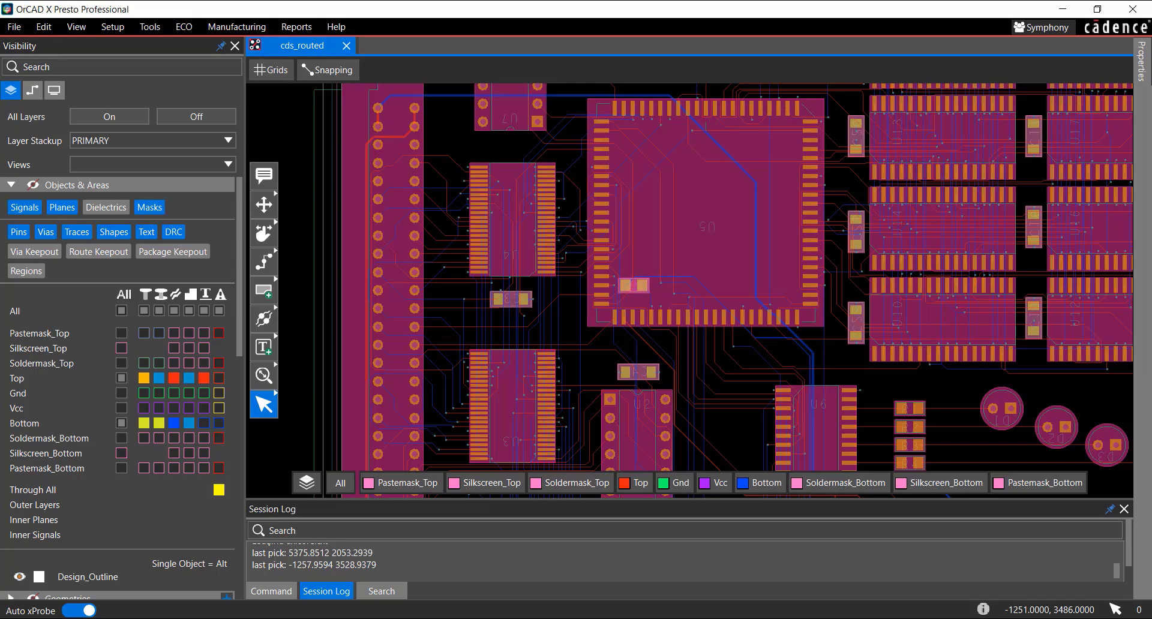
{"action": "left_click_drag", "start_coordinate": [270, 168], "coordinate": [263, 210]}
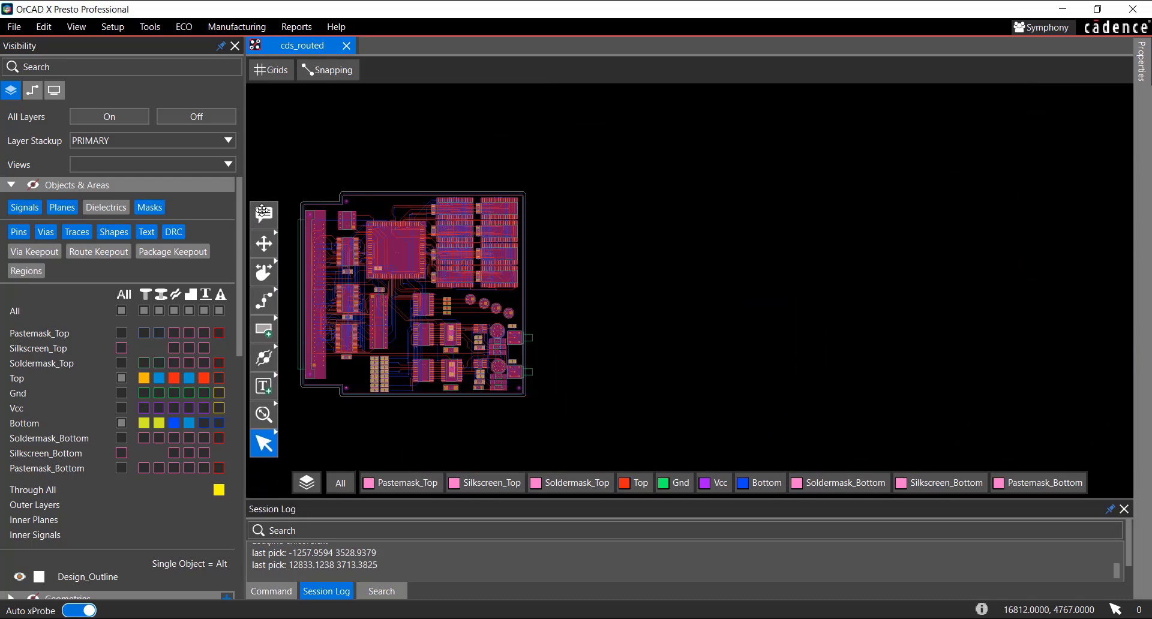
{"action": "mouse_move", "coordinate": [264, 240]}
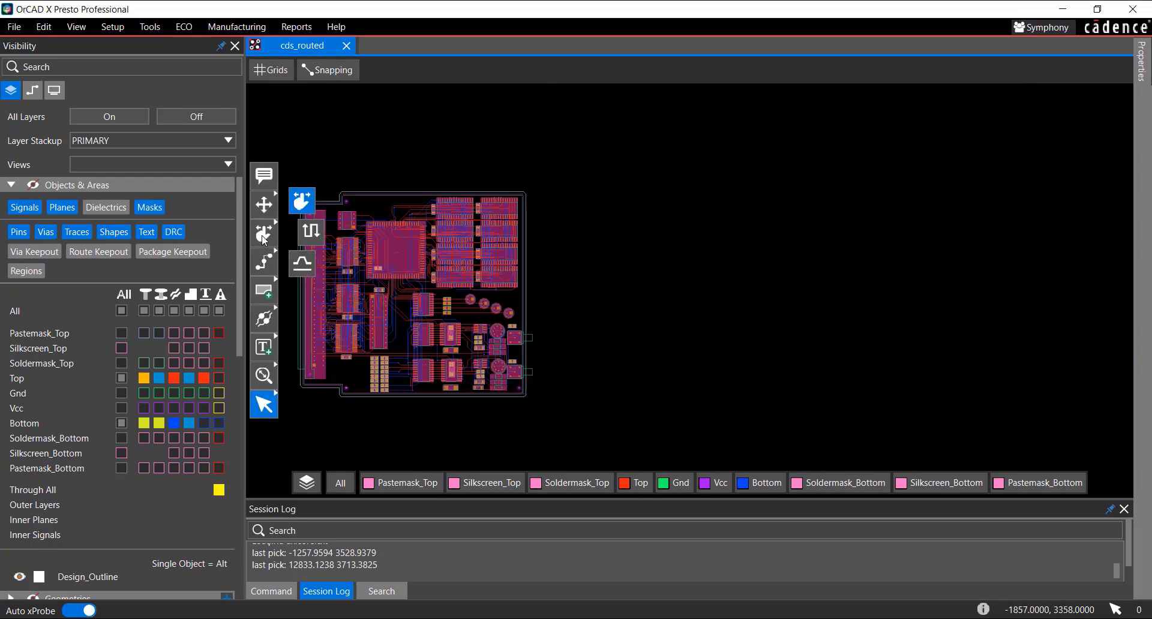
{"action": "mouse_move", "coordinate": [265, 259]}
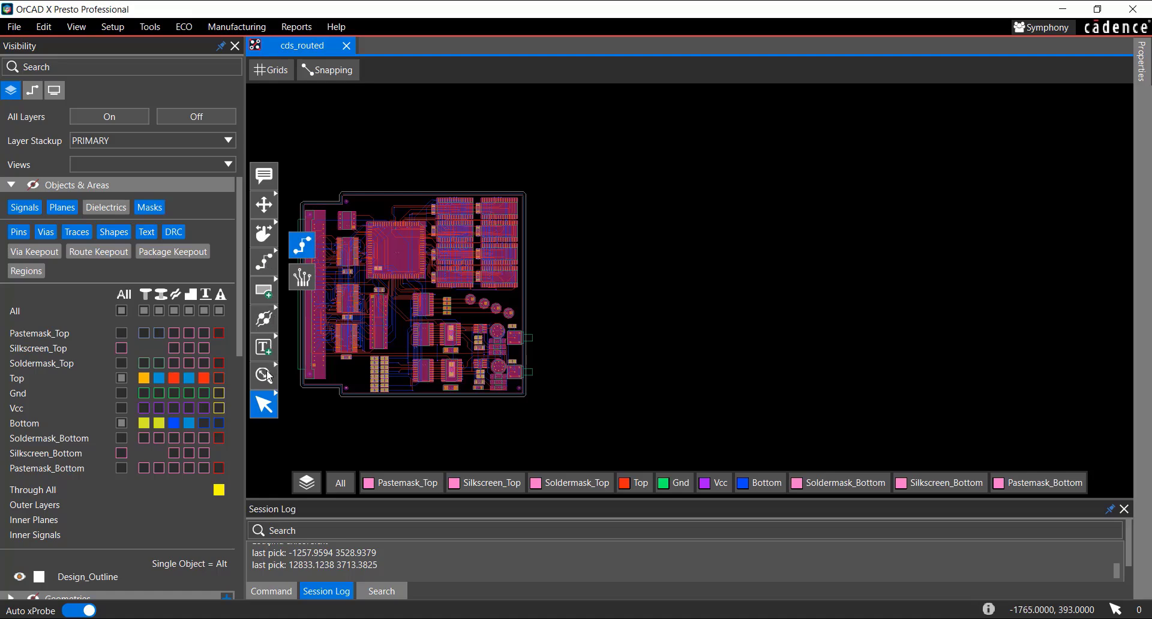
{"action": "mouse_move", "coordinate": [269, 376]}
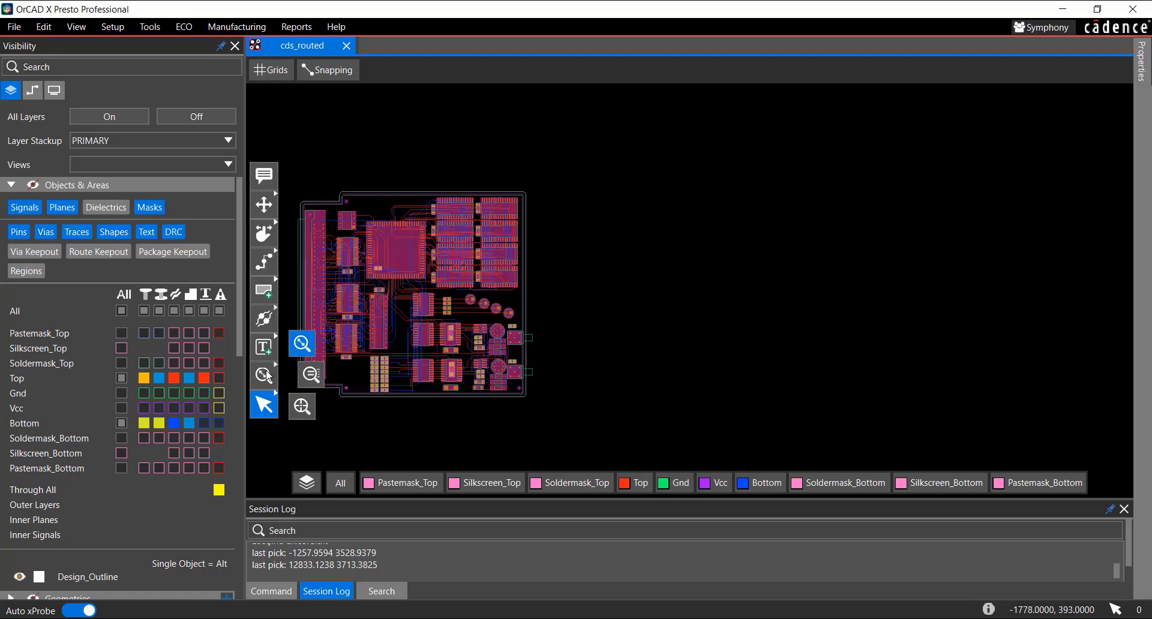
{"action": "left_click", "coordinate": [304, 344]}
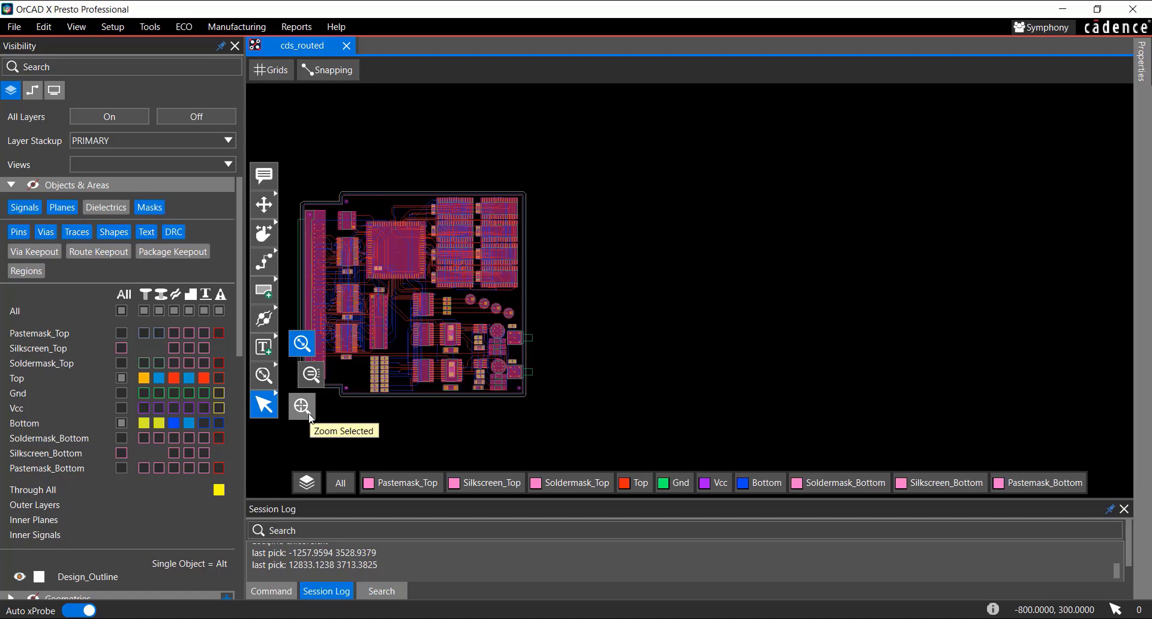
{"action": "left_click", "coordinate": [265, 377]}
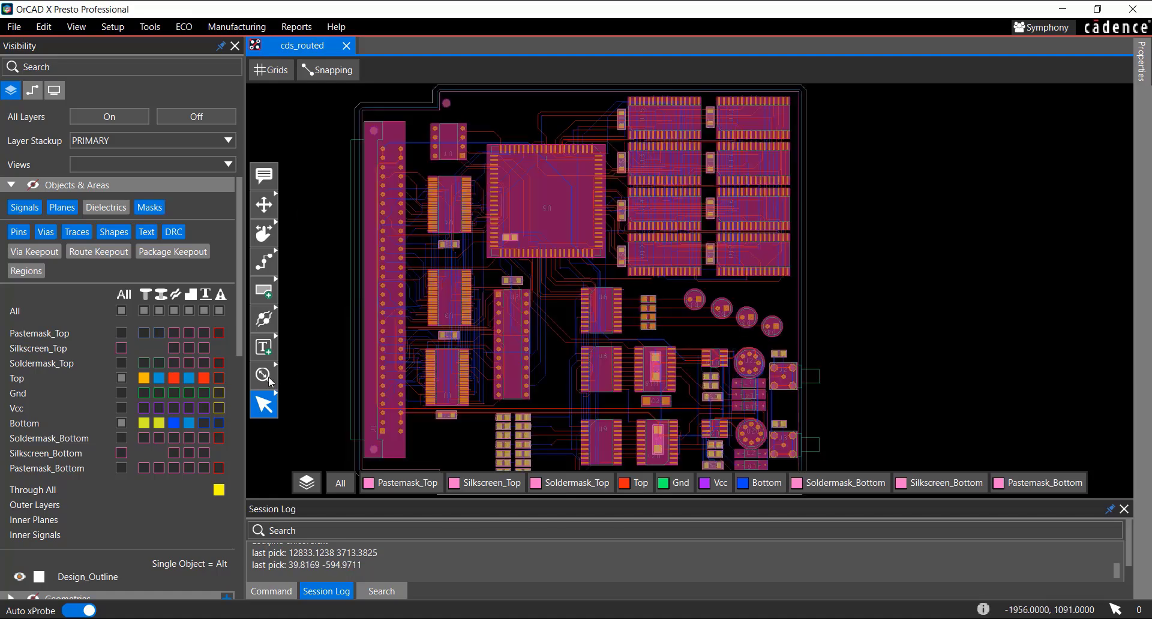
Step: Examine the available zoom commands, and inspect the board closely by zooming in and out and panning around component U6
{"action": "left_click", "coordinate": [76, 27]}
{"action": "mouse_move", "coordinate": [93, 93]}
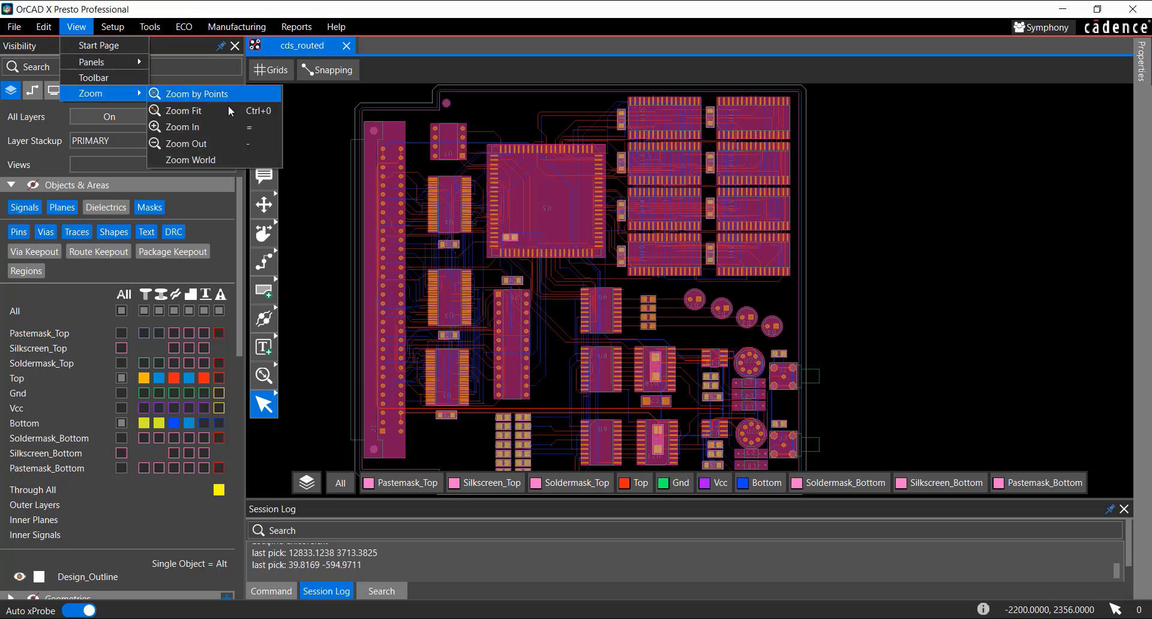
{"action": "left_click", "coordinate": [328, 137]}
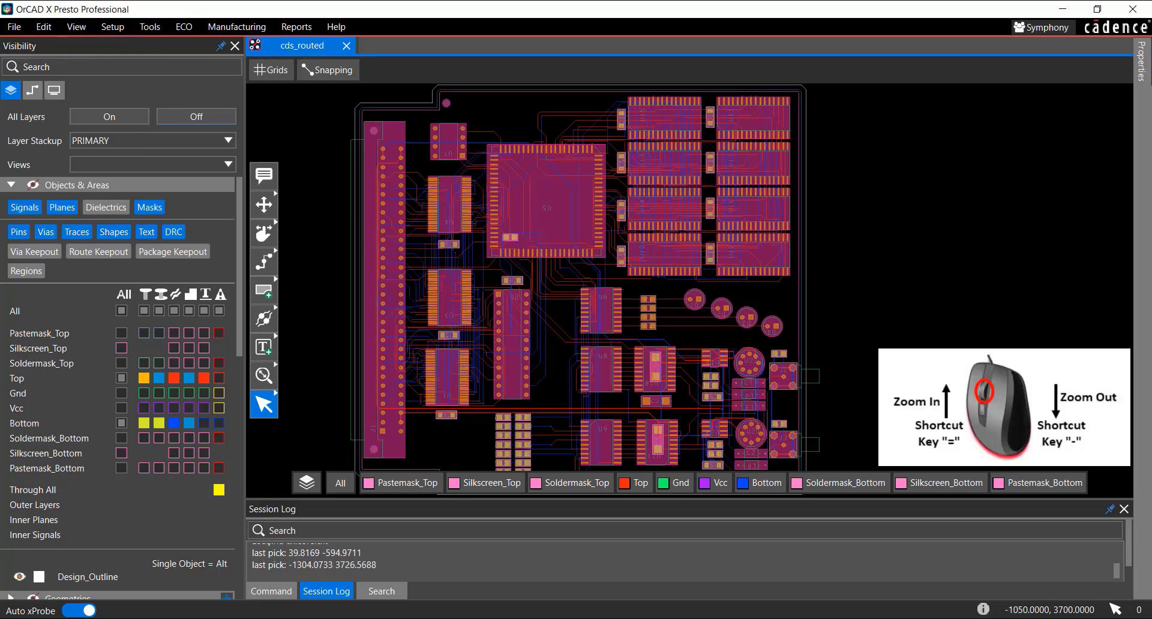
{"action": "scroll", "coordinate": [678, 291], "scroll_direction": "up", "scroll_amount": 3}
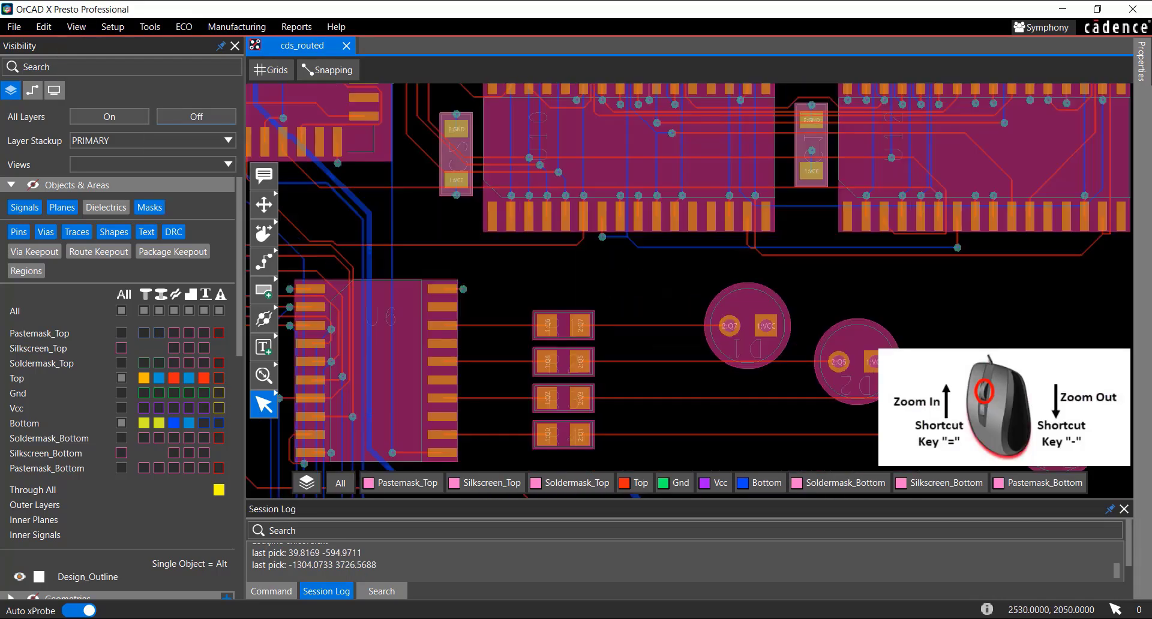
{"action": "scroll", "coordinate": [747, 316], "scroll_direction": "down", "scroll_amount": 3}
{"action": "scroll", "coordinate": [675, 291], "scroll_direction": "up", "scroll_amount": 2}
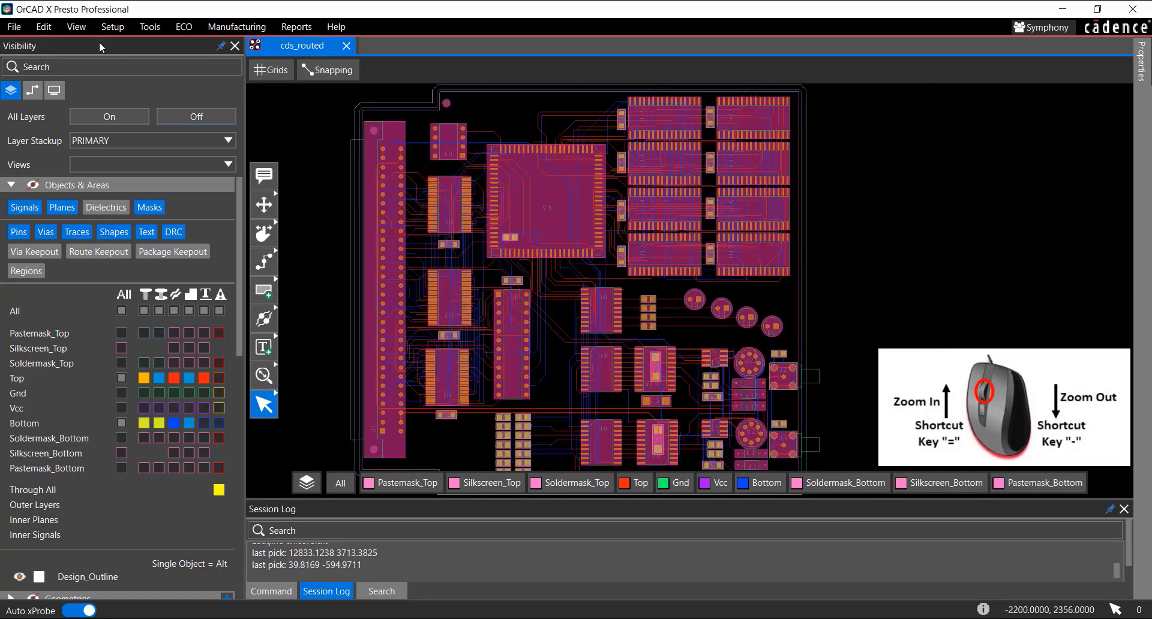
{"action": "left_click", "coordinate": [76, 27]}
{"action": "mouse_move", "coordinate": [96, 93]}
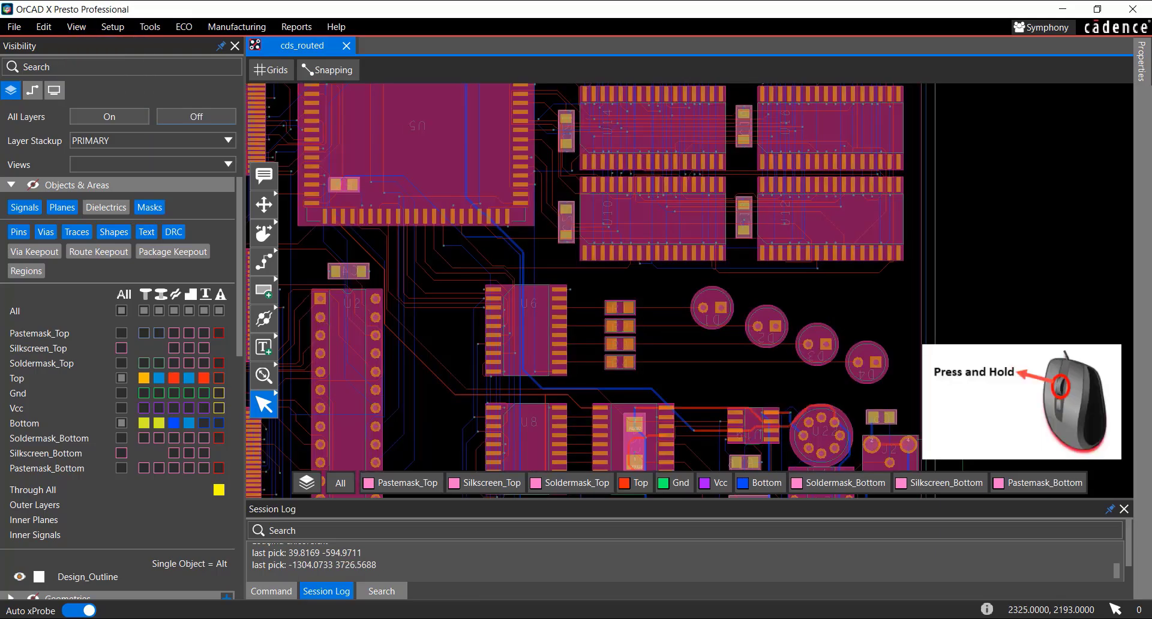
{"action": "middle_click_drag", "start_coordinate": [709, 339], "coordinate": [664, 220]}
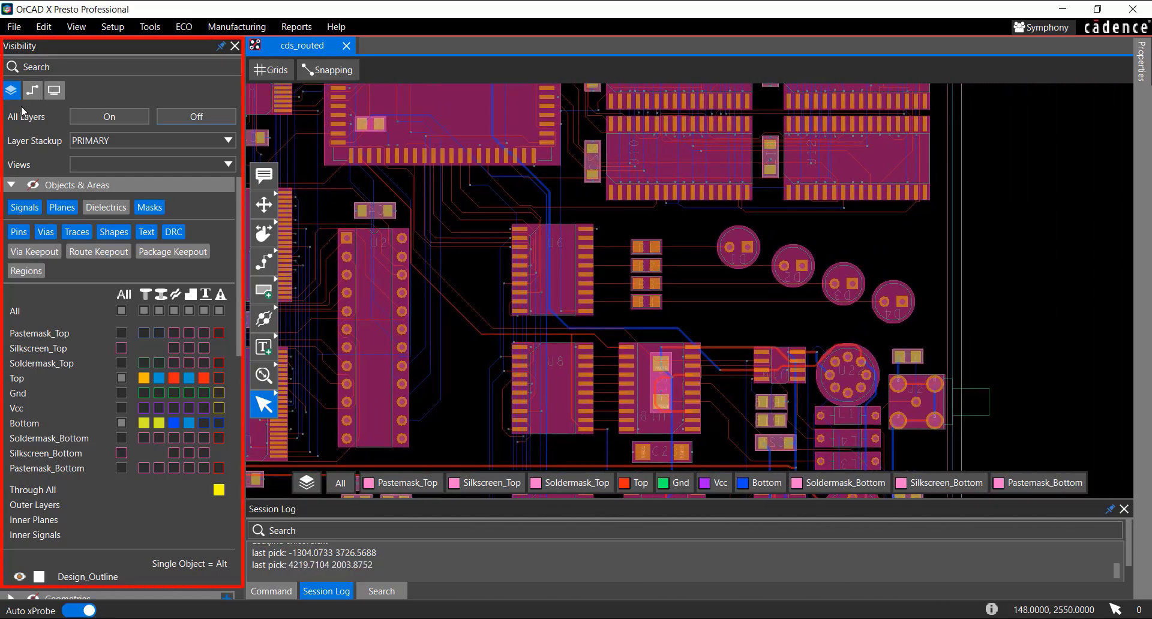
Step: Collapse the expanded layer visibility groups, review the net and display visibility settings, and return to the layer settings
{"action": "left_click", "coordinate": [13, 185]}
{"action": "left_click", "coordinate": [14, 225]}
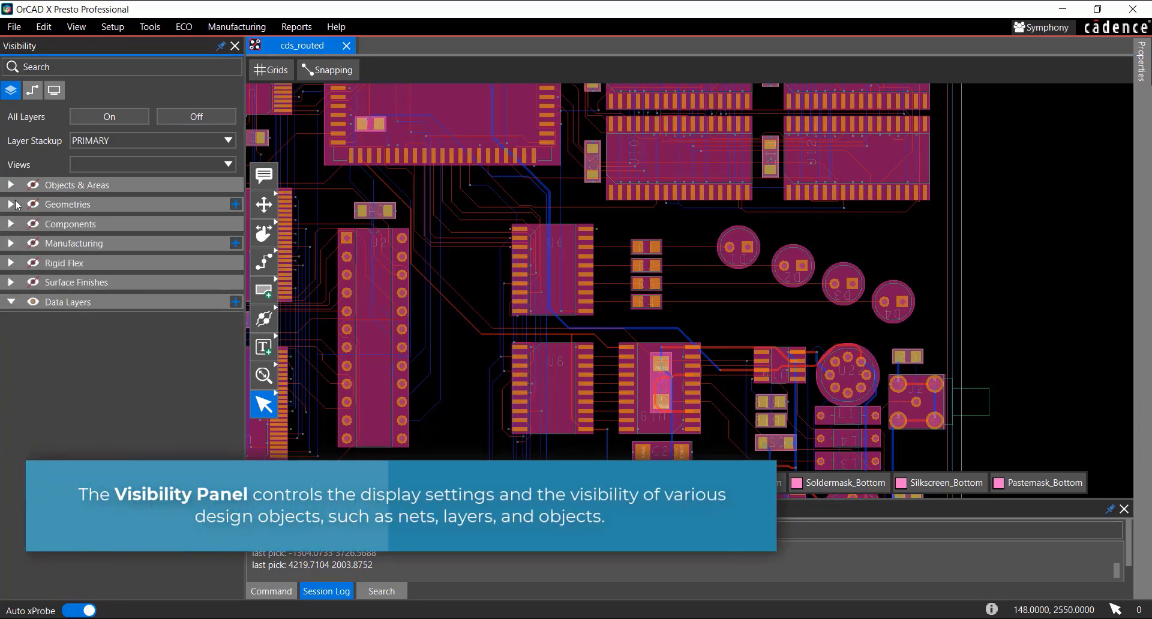
{"action": "left_click", "coordinate": [37, 94]}
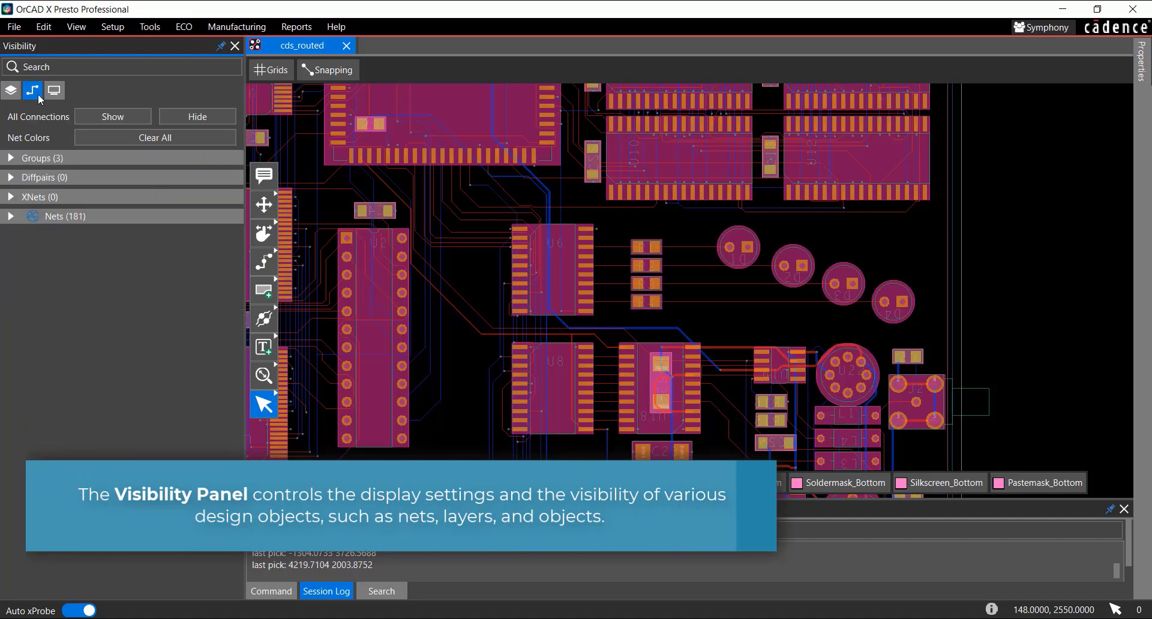
{"action": "left_click", "coordinate": [54, 91]}
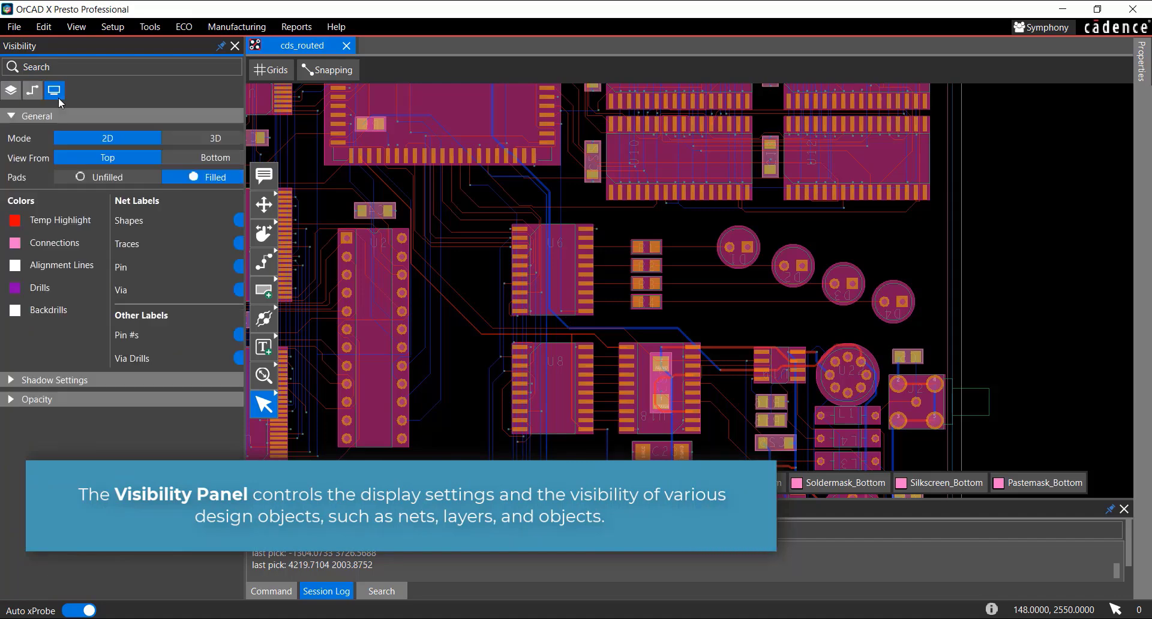
{"action": "left_click", "coordinate": [12, 94]}
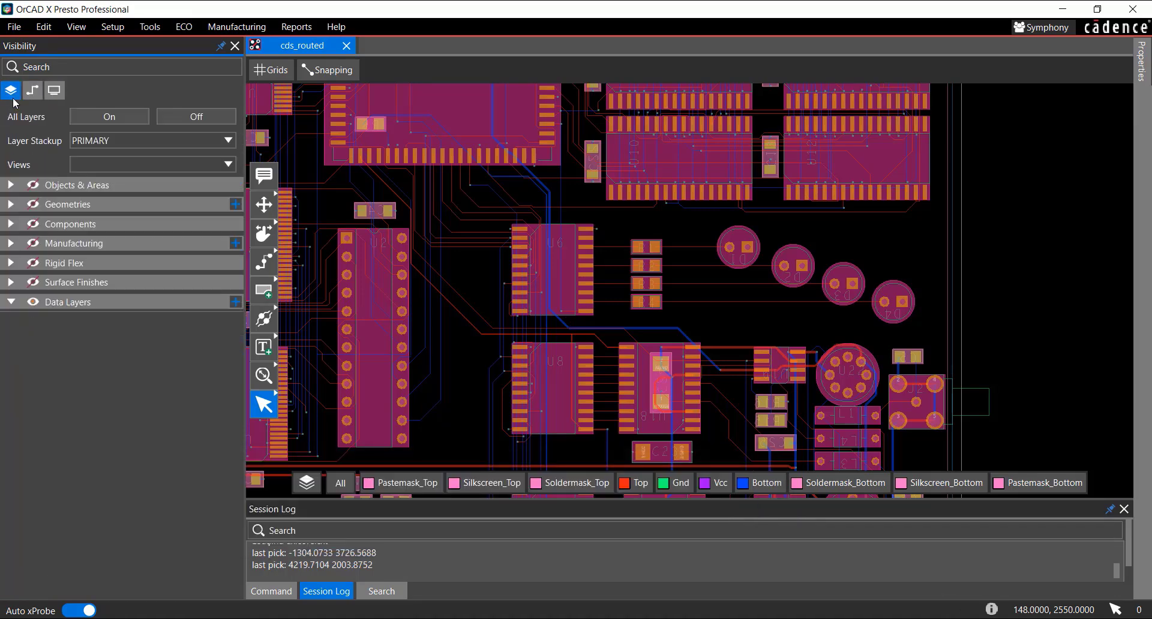
Step: Expand the object and area layer settings, hide all layers, and show only the Top layer and the design outline
{"action": "left_click", "coordinate": [12, 186]}
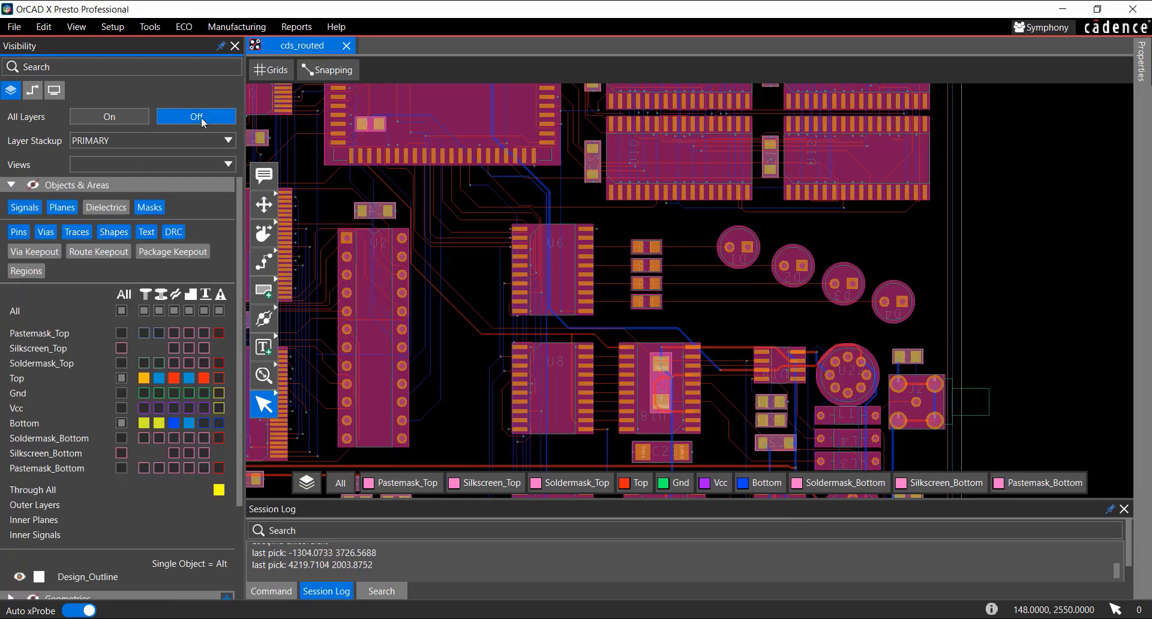
{"action": "left_click", "coordinate": [201, 117]}
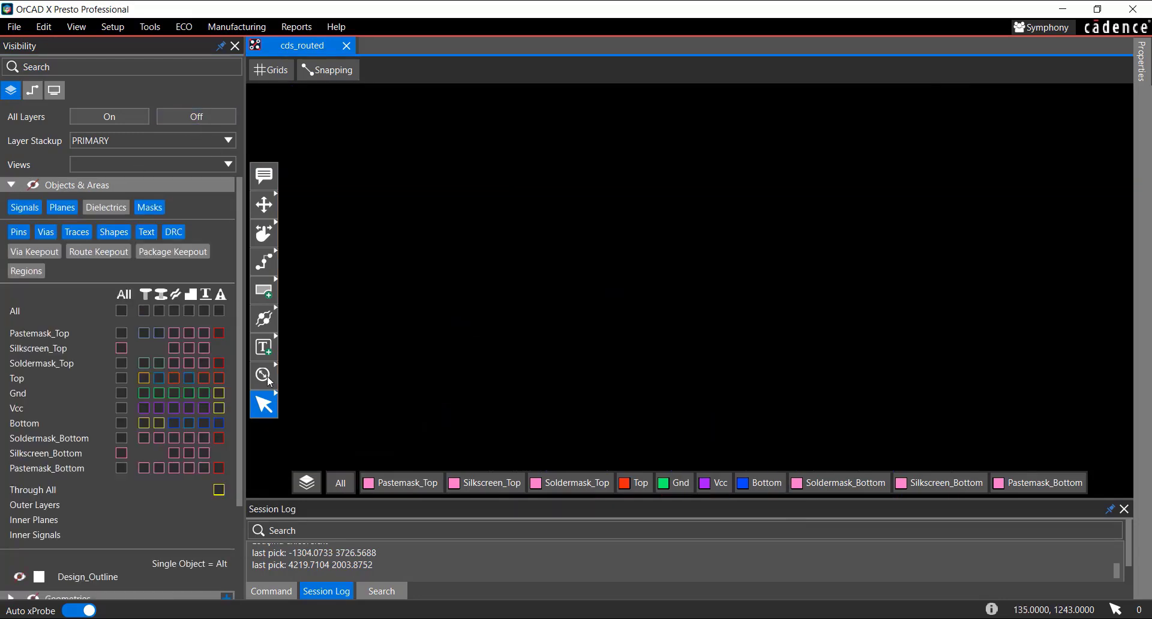
{"action": "left_click", "coordinate": [121, 378]}
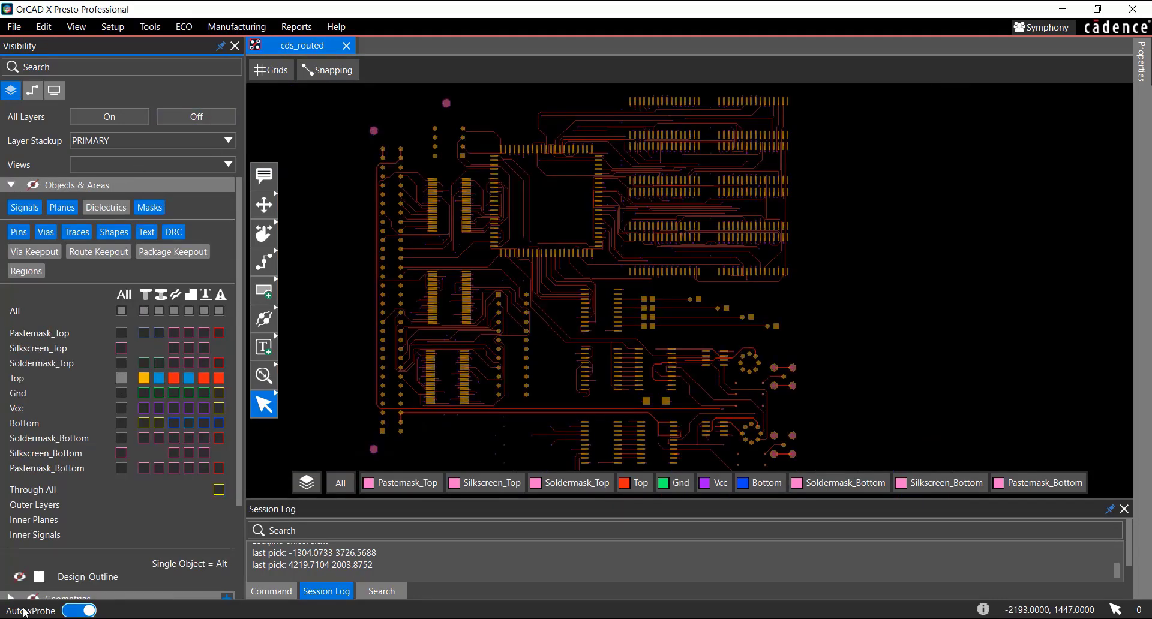
{"action": "left_click", "coordinate": [20, 576]}
{"action": "left_click", "coordinate": [336, 348]}
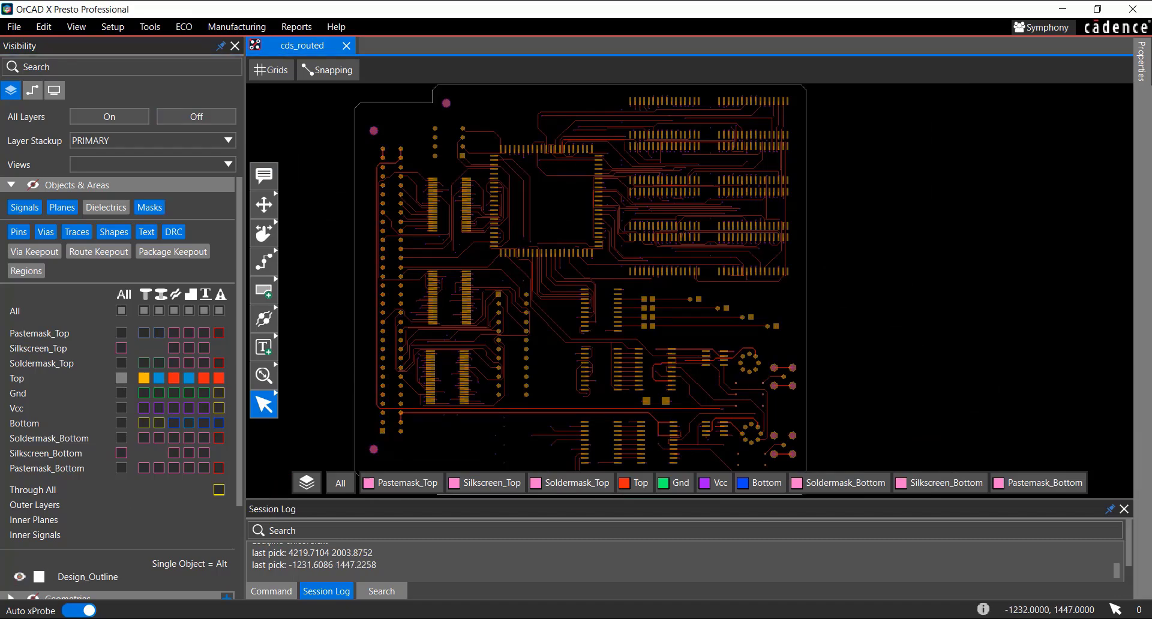
Step: Apply the Film: BOTTOM view and keep the design outline visible with it
{"action": "left_click", "coordinate": [229, 165]}
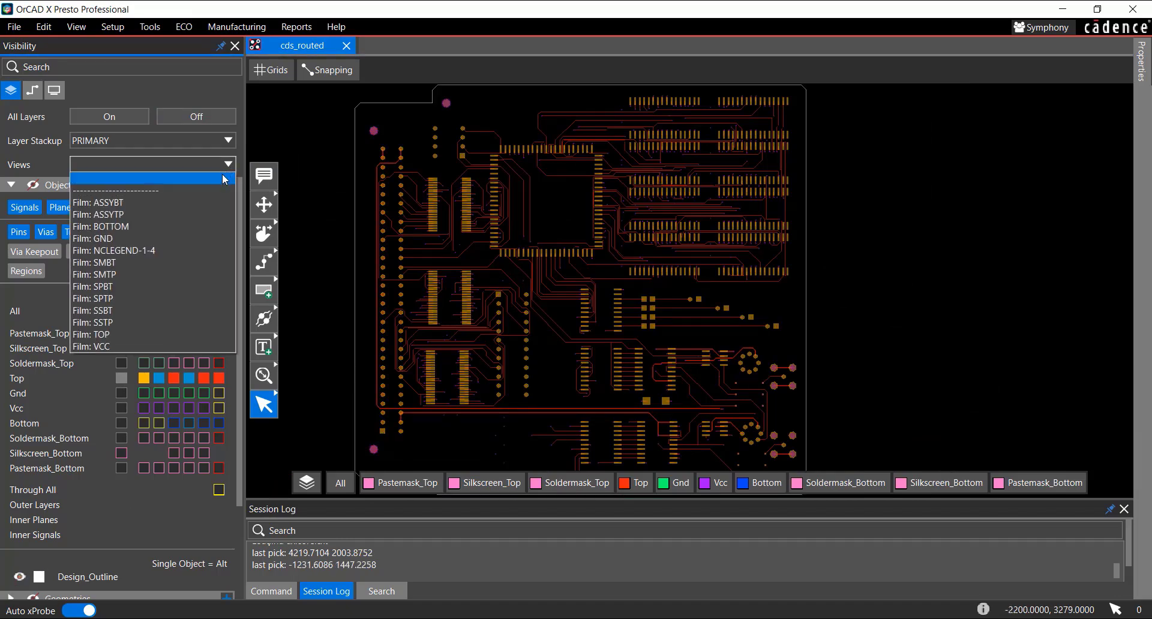
{"action": "left_click", "coordinate": [198, 226]}
{"action": "left_click", "coordinate": [19, 576]}
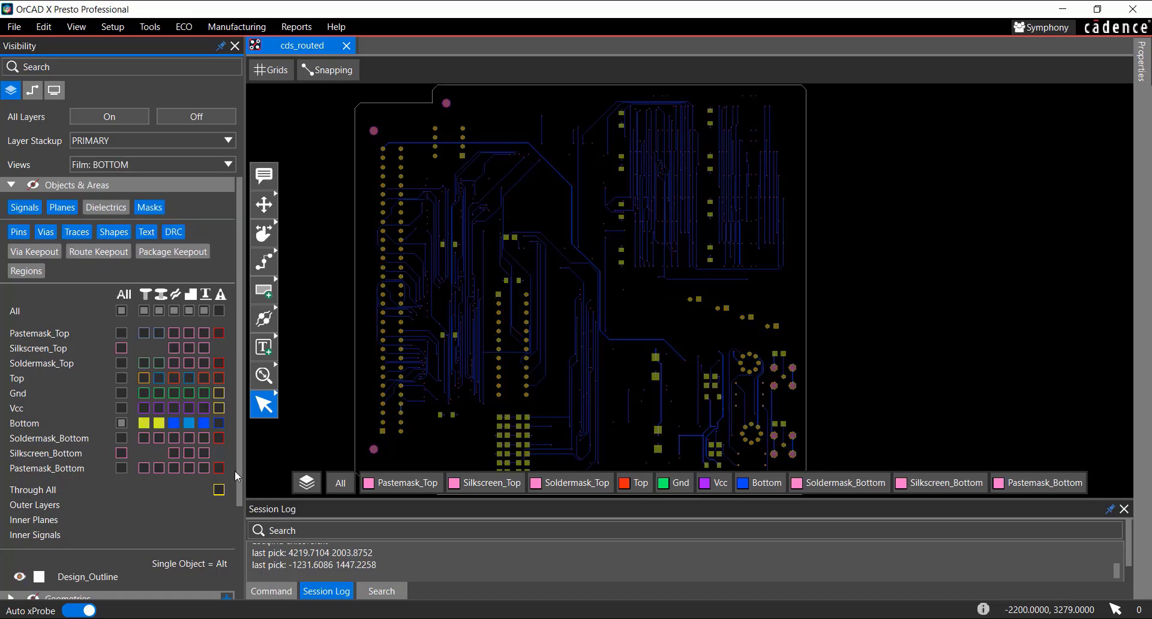
Step: Bring up the Properties pane, collapse its selection filter, and examine the arrangement and location properties of component U22
{"action": "left_click", "coordinate": [1142, 60]}
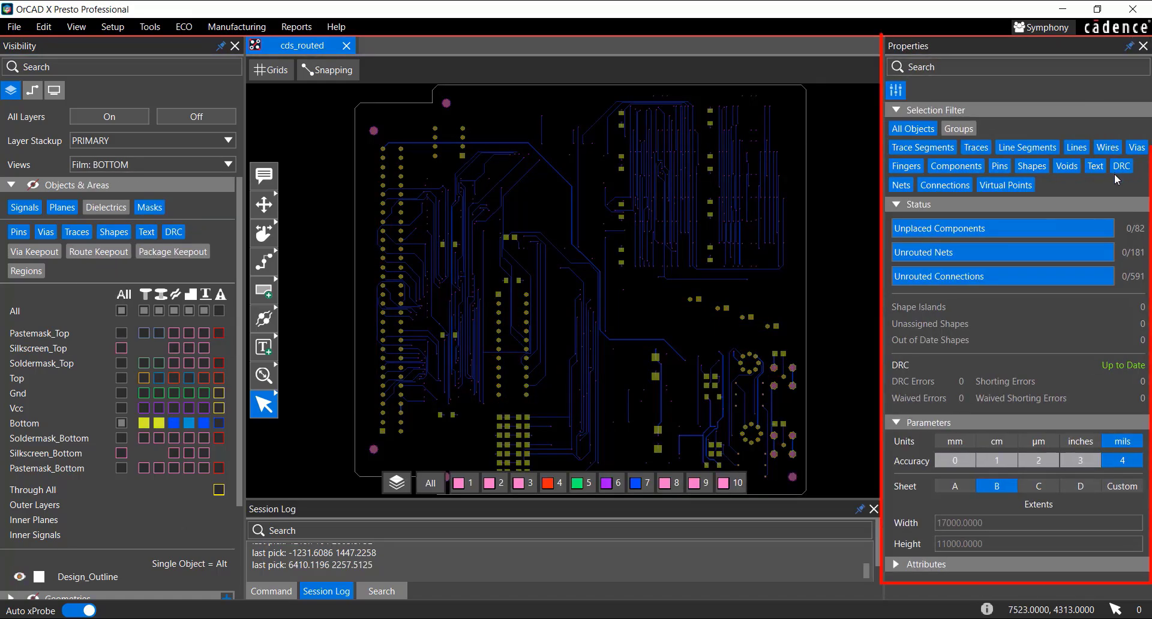
{"action": "left_click", "coordinate": [896, 111]}
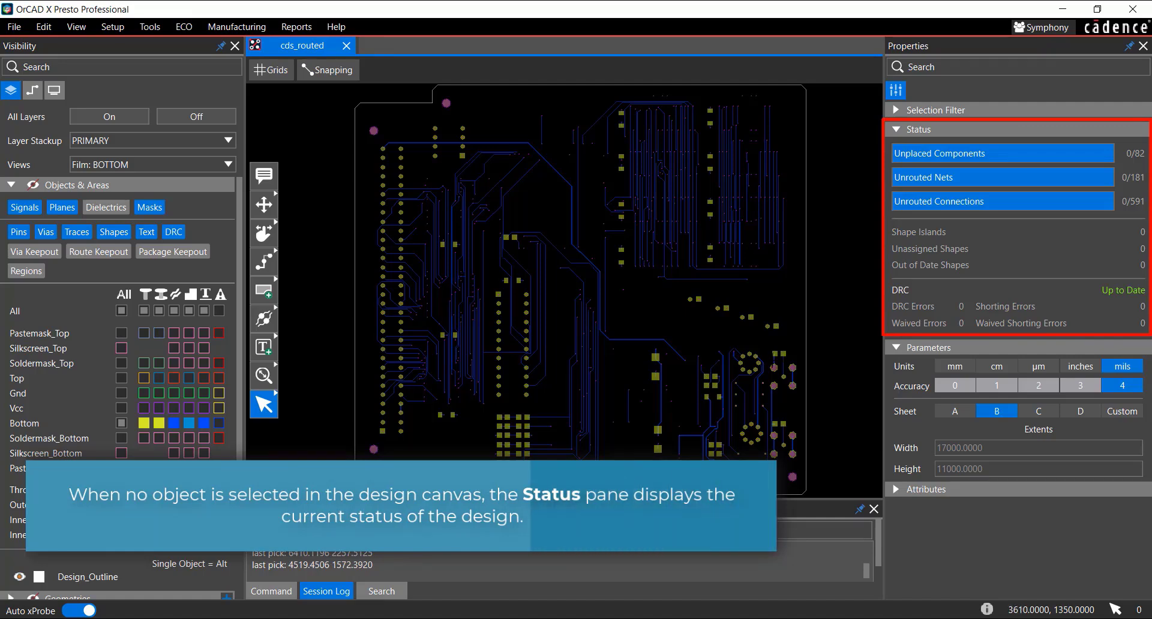
{"action": "scroll", "coordinate": [765, 339], "scroll_direction": "up", "scroll_amount": 5}
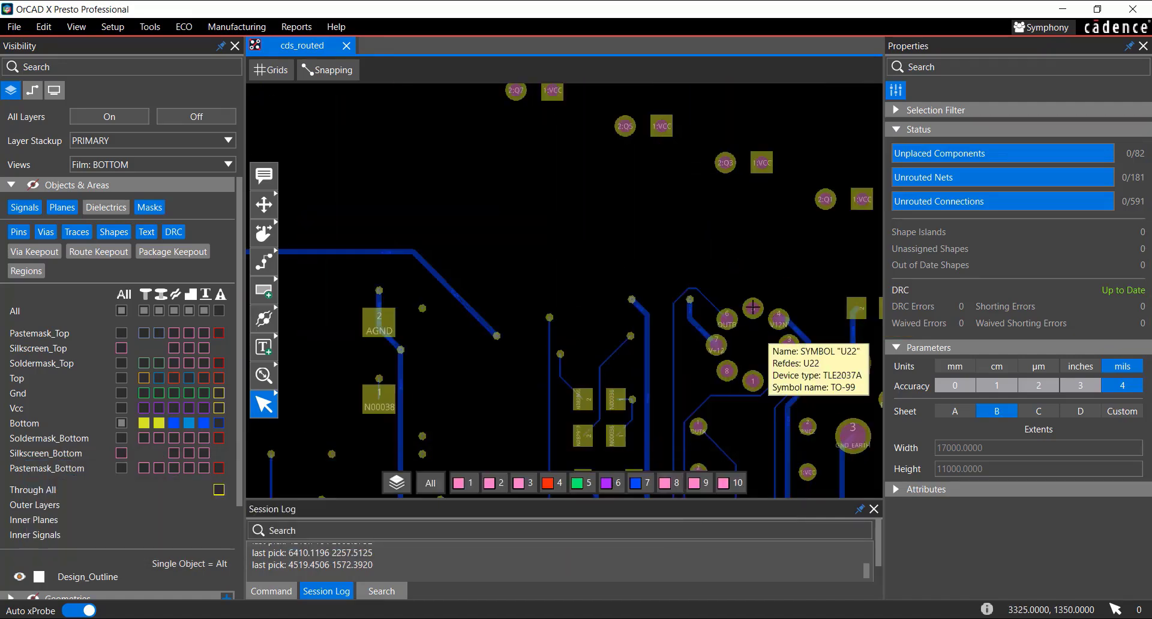
{"action": "left_click", "coordinate": [758, 341]}
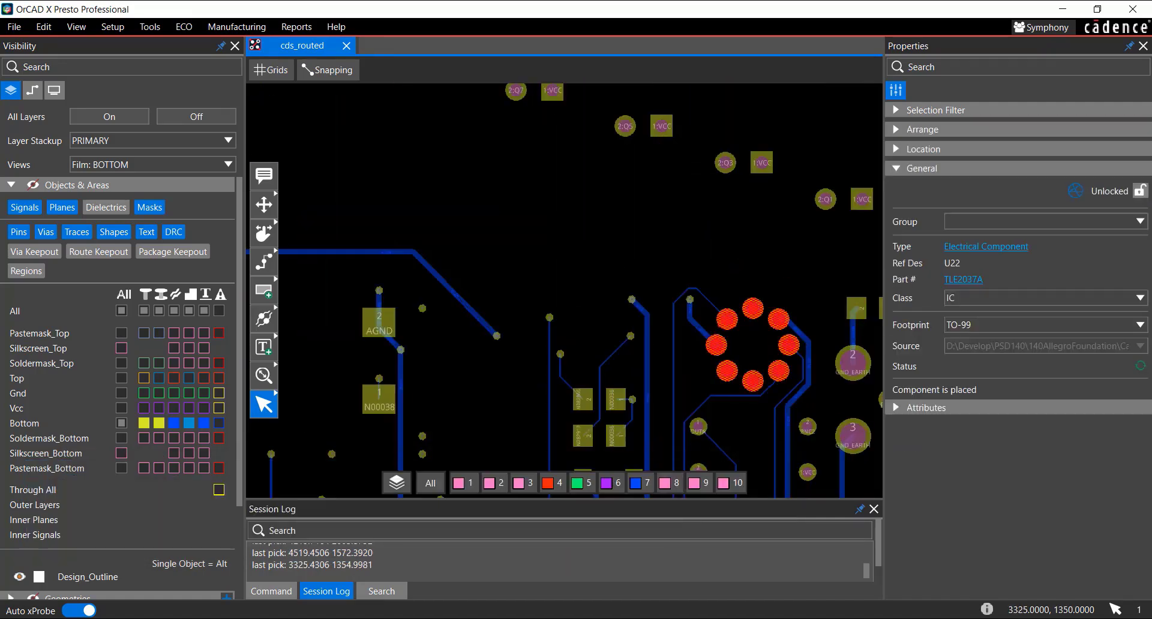
{"action": "left_click", "coordinate": [904, 149]}
{"action": "left_click", "coordinate": [903, 130]}
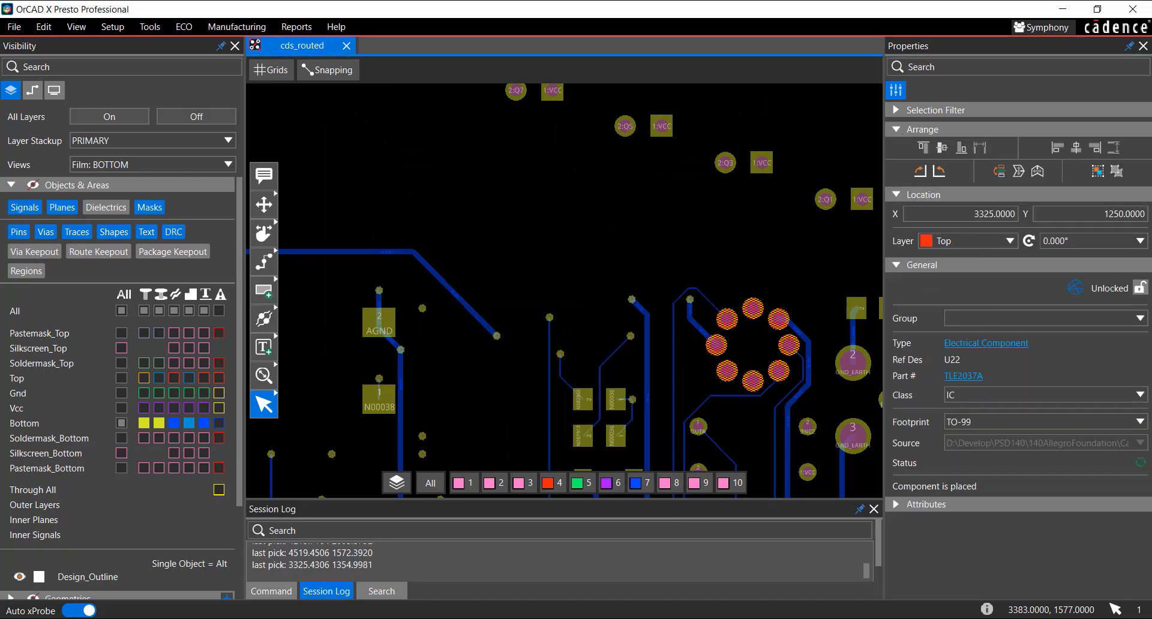
{"action": "left_click", "coordinate": [738, 258]}
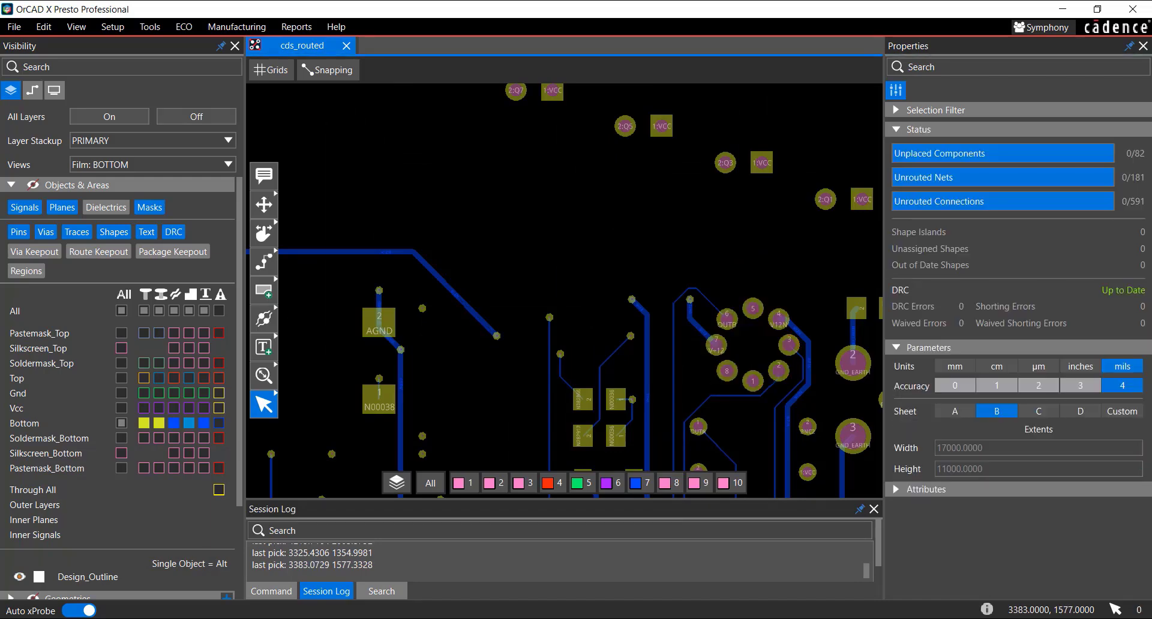
Step: Look through the Command, Session Log and Search panes, and dock Search and Session Log as tabs alongside Properties
{"action": "left_click", "coordinate": [271, 591]}
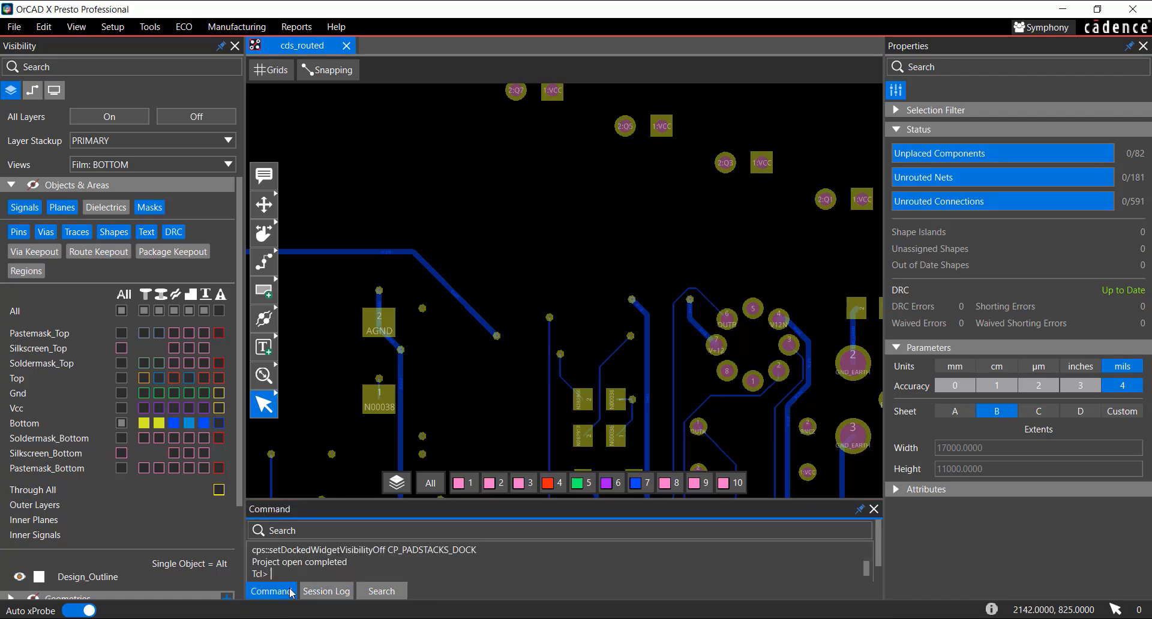
{"action": "left_click", "coordinate": [326, 591]}
{"action": "left_click", "coordinate": [382, 591]}
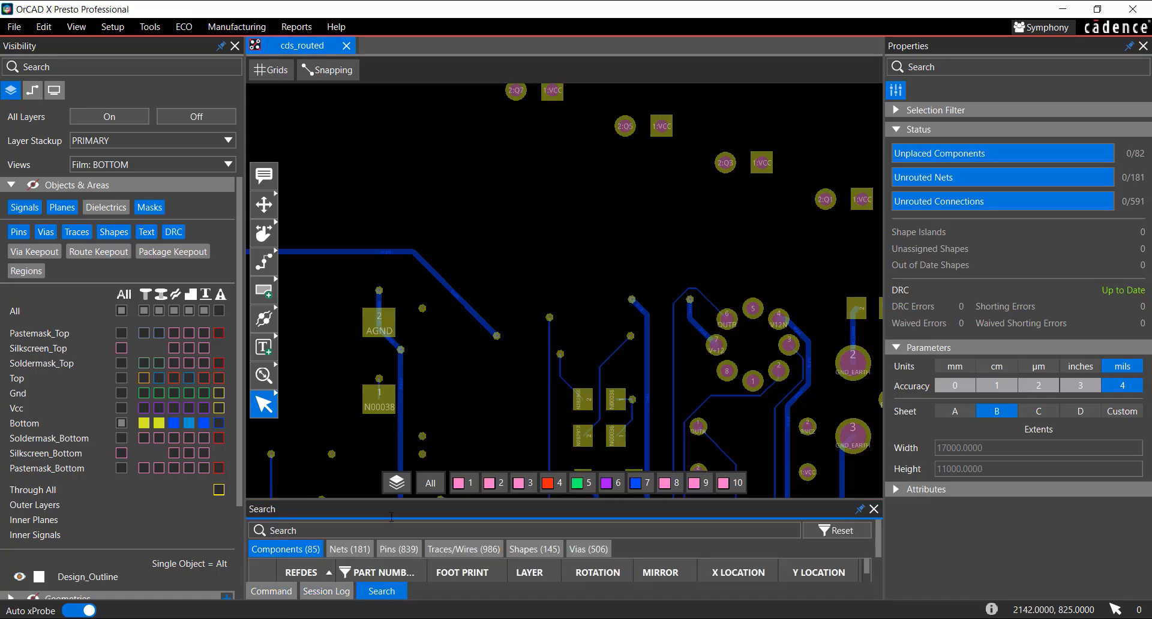
{"action": "left_click_drag", "start_coordinate": [393, 501], "coordinate": [921, 216]}
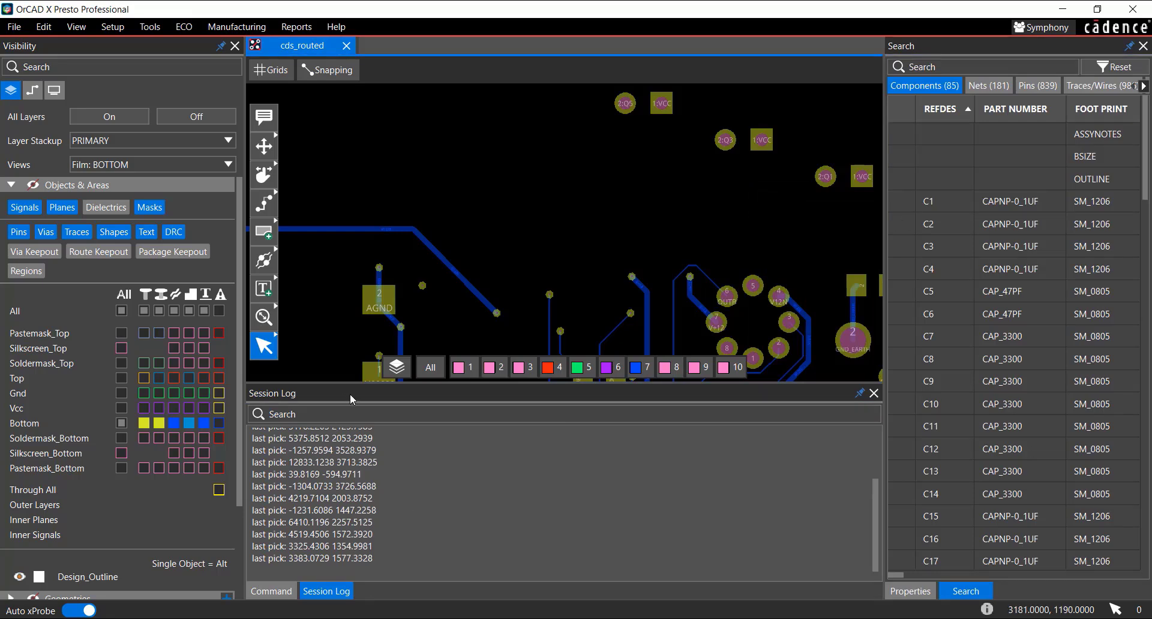
{"action": "left_click_drag", "start_coordinate": [350, 393], "coordinate": [907, 264]}
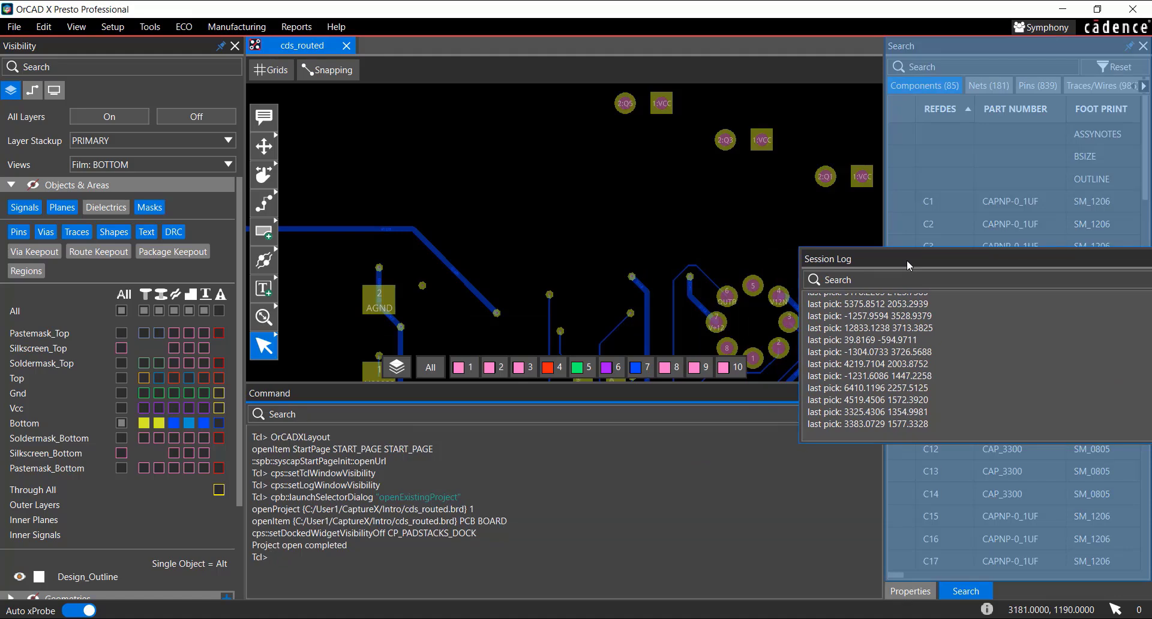
{"action": "left_click_drag", "start_coordinate": [906, 260], "coordinate": [906, 260]}
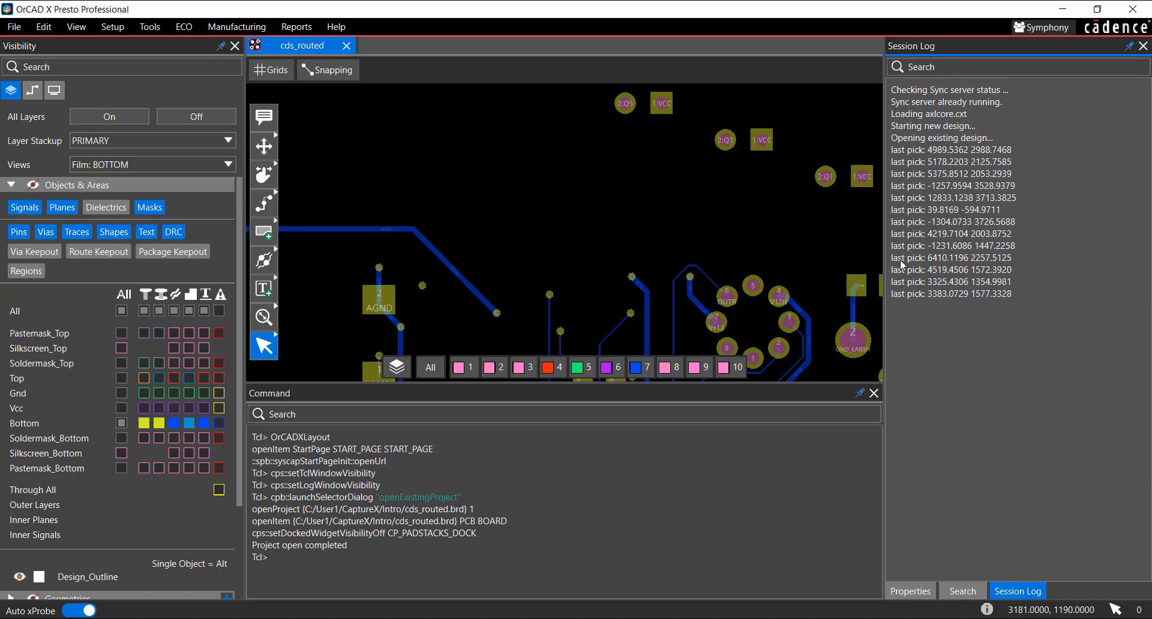
Step: Review the docked Properties, Search and Session Log panes in turn, and set the pane group to auto-hide
{"action": "left_click", "coordinate": [918, 593]}
{"action": "left_click", "coordinate": [963, 592]}
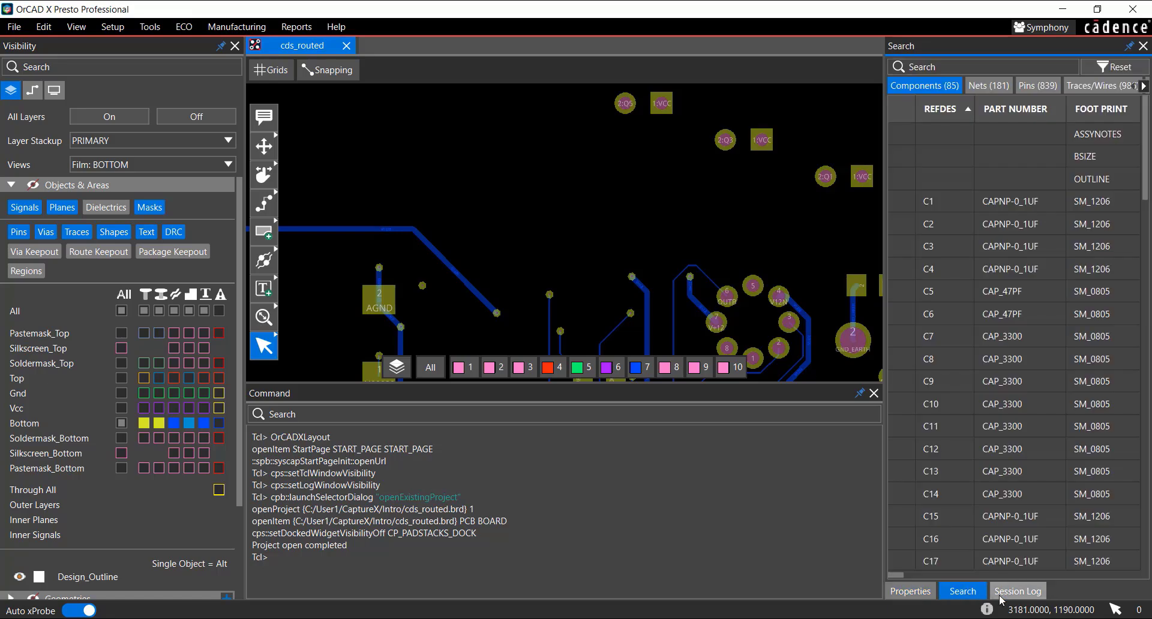
{"action": "left_click", "coordinate": [1018, 592]}
{"action": "left_click", "coordinate": [910, 592]}
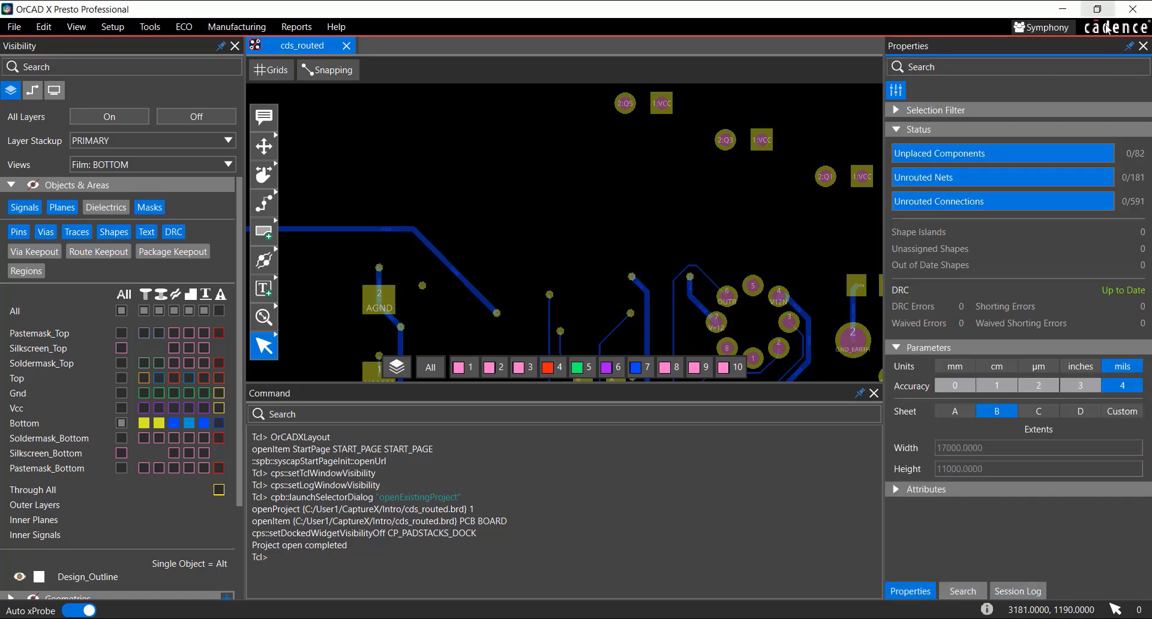
{"action": "left_click", "coordinate": [1129, 48]}
{"action": "mouse_move", "coordinate": [1140, 81]}
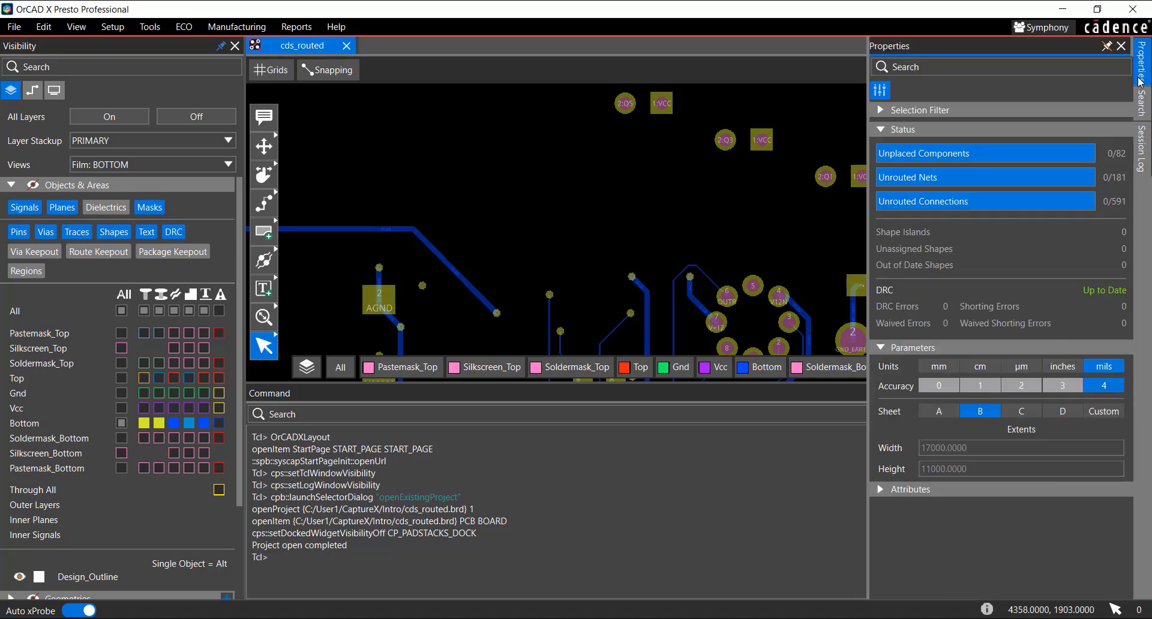
{"action": "mouse_move", "coordinate": [1142, 143]}
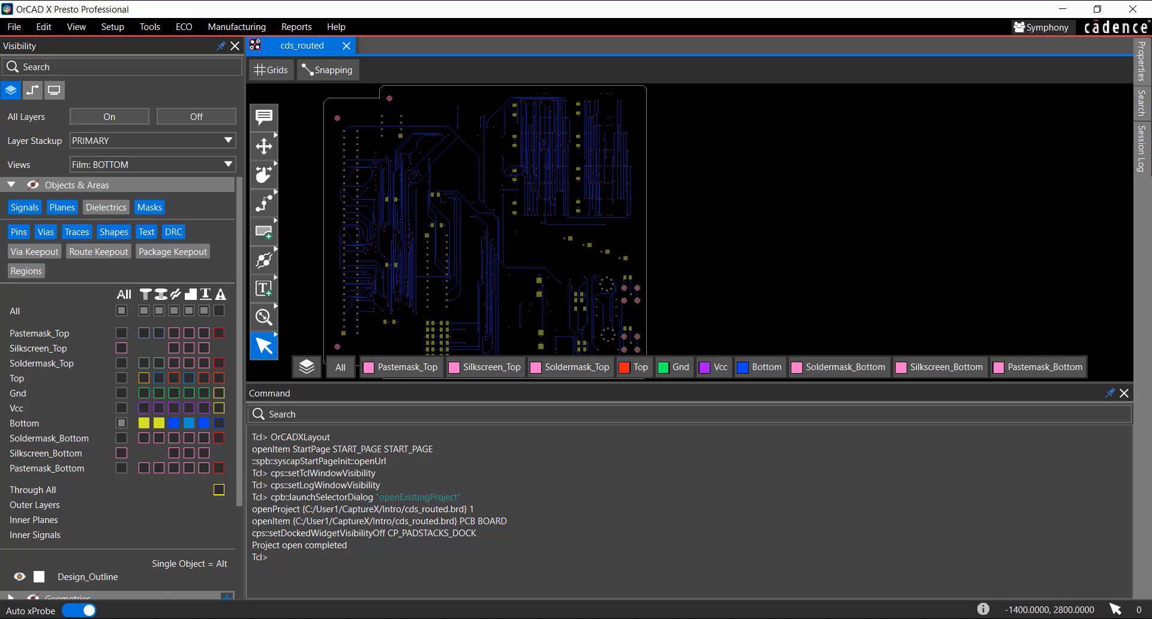
Step: Enable auto backup in the preferences with a 30-minute interval, the name auto_backup and a maximum of 3 revisions
{"action": "left_click", "coordinate": [53, 30]}
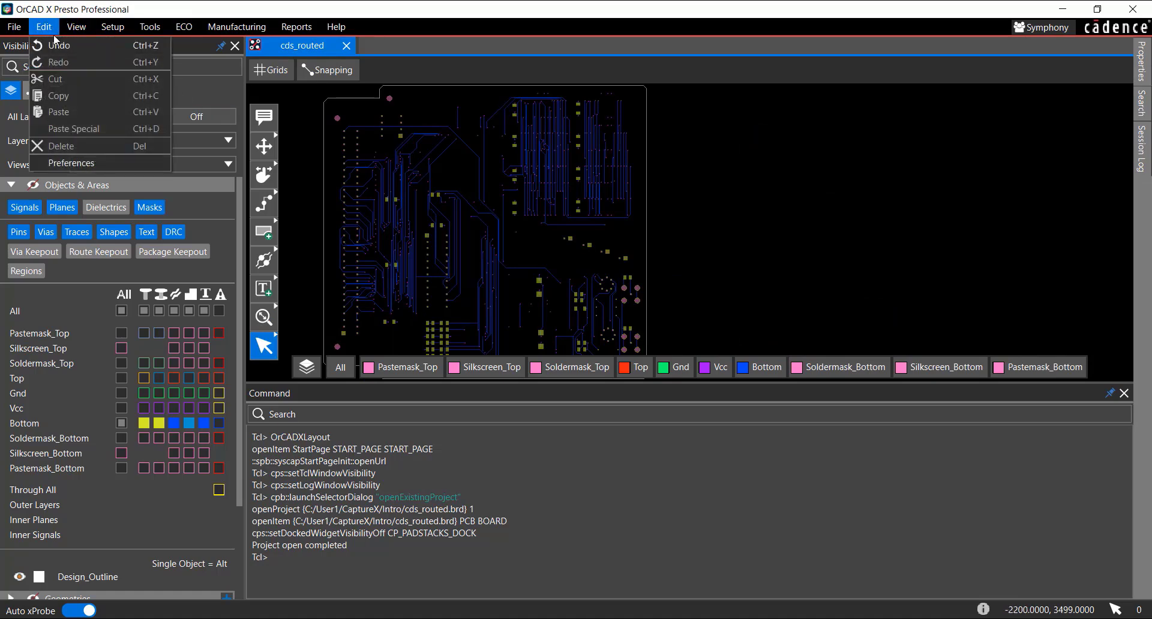
{"action": "left_click", "coordinate": [71, 163]}
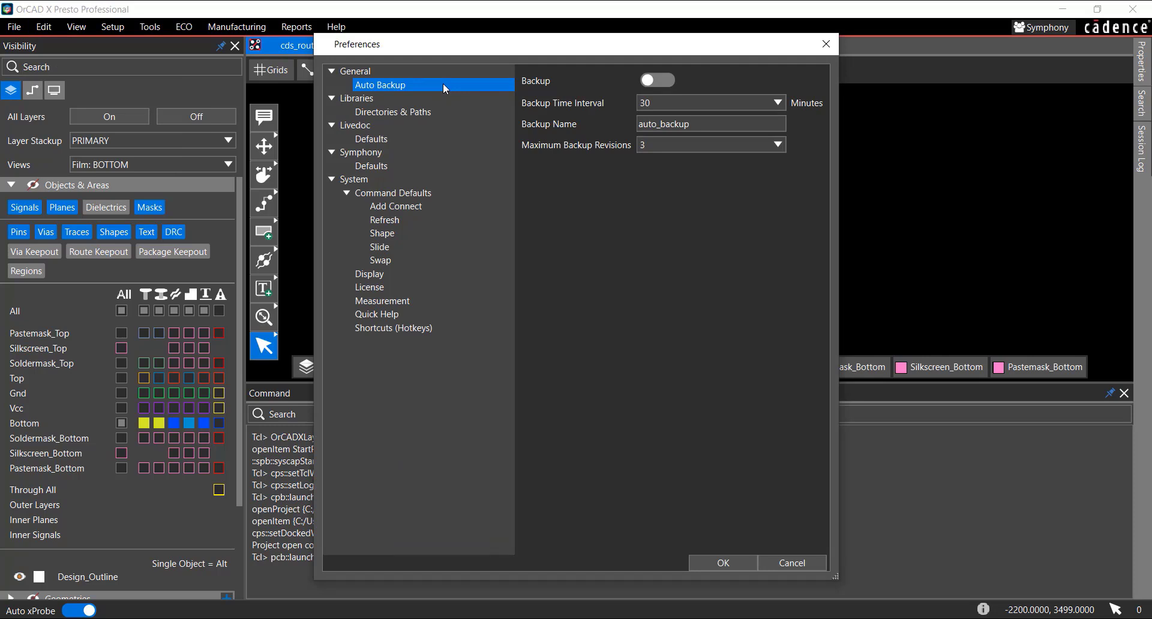
{"action": "left_click", "coordinate": [668, 83]}
{"action": "left_click", "coordinate": [778, 104]}
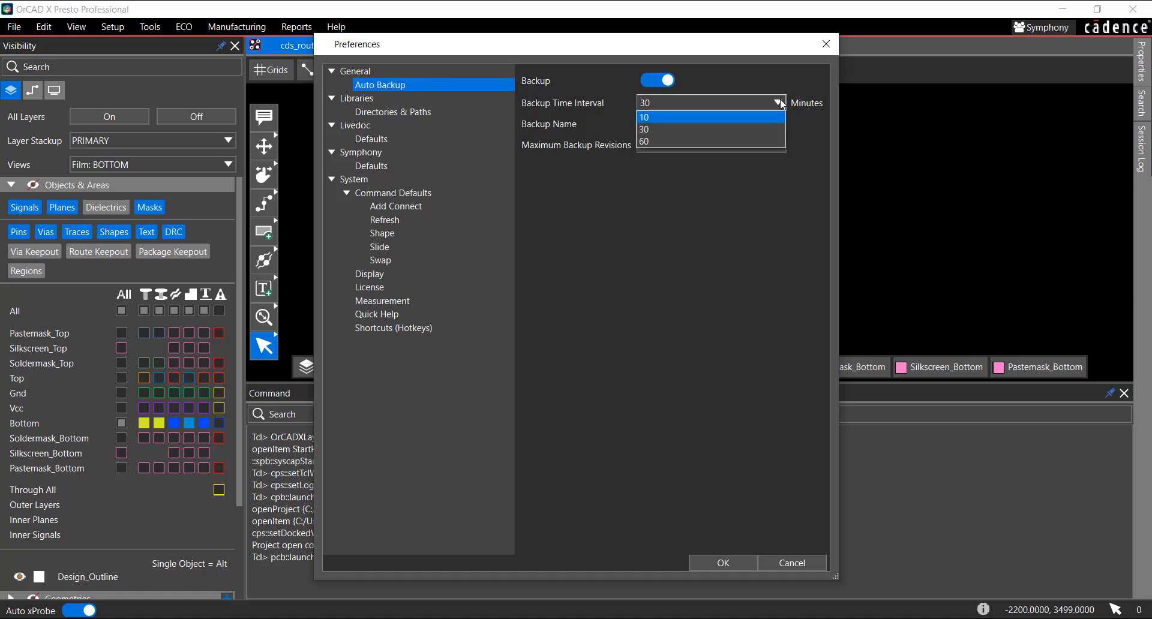
{"action": "left_click", "coordinate": [776, 131]}
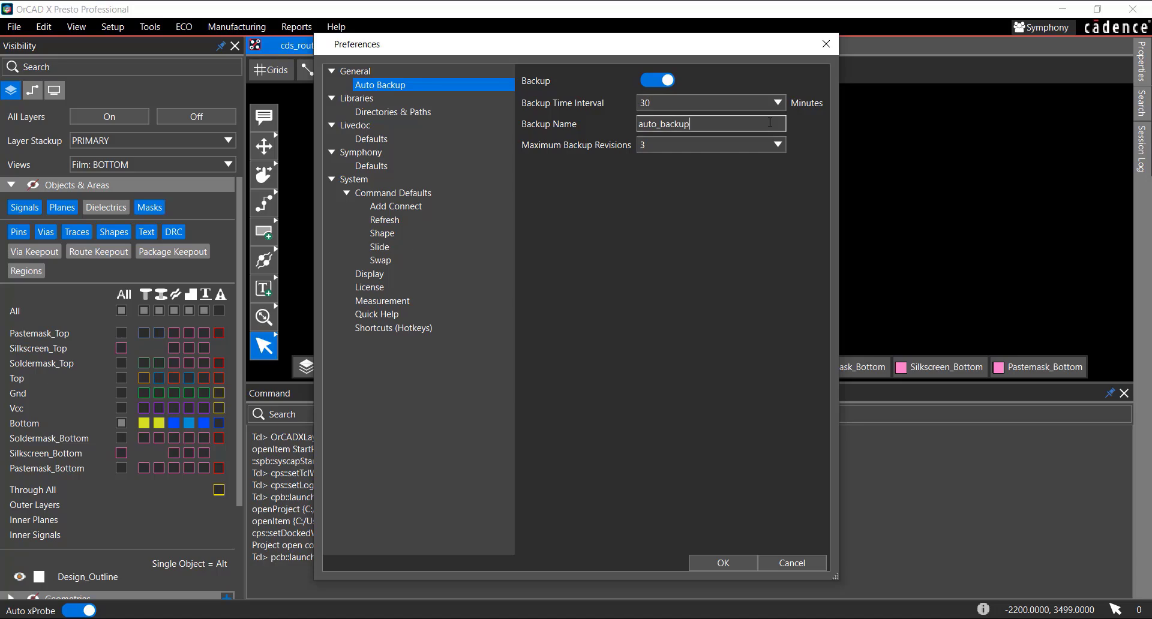
{"action": "left_click", "coordinate": [776, 145]}
{"action": "left_click", "coordinate": [752, 183]}
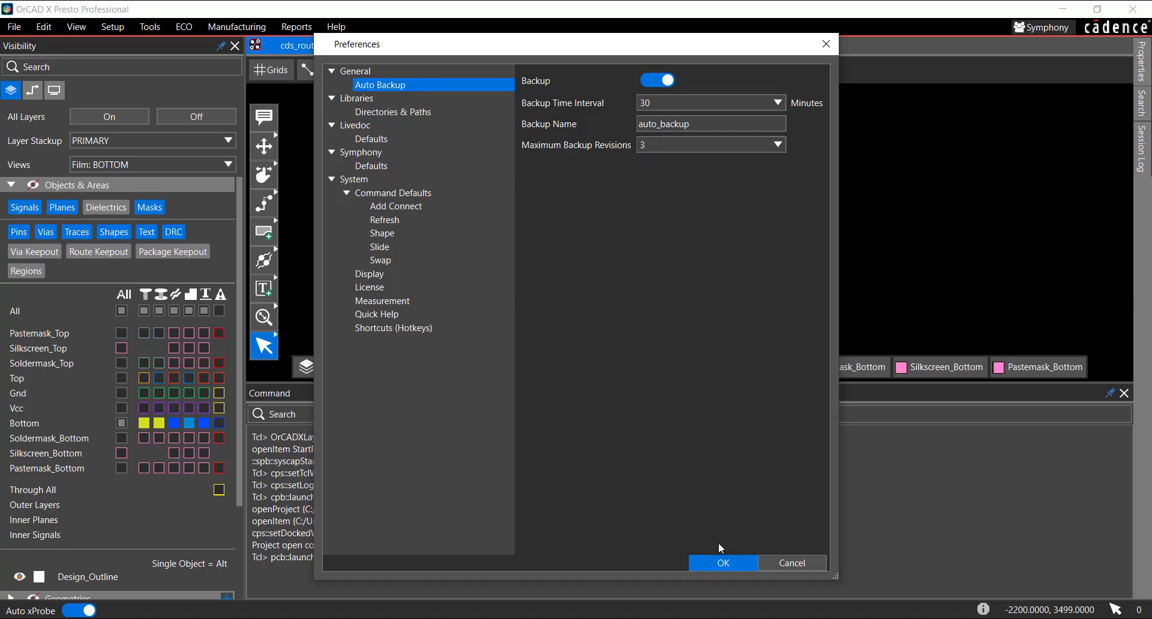
{"action": "key", "text": "Return"}
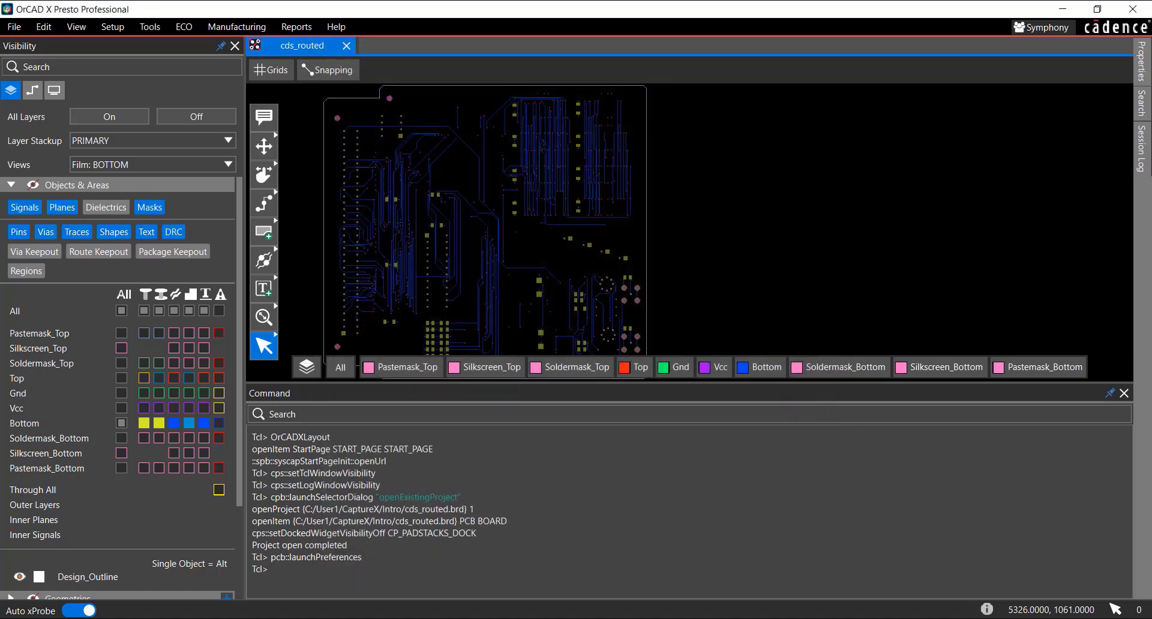
{"action": "left_click", "coordinate": [346, 32]}
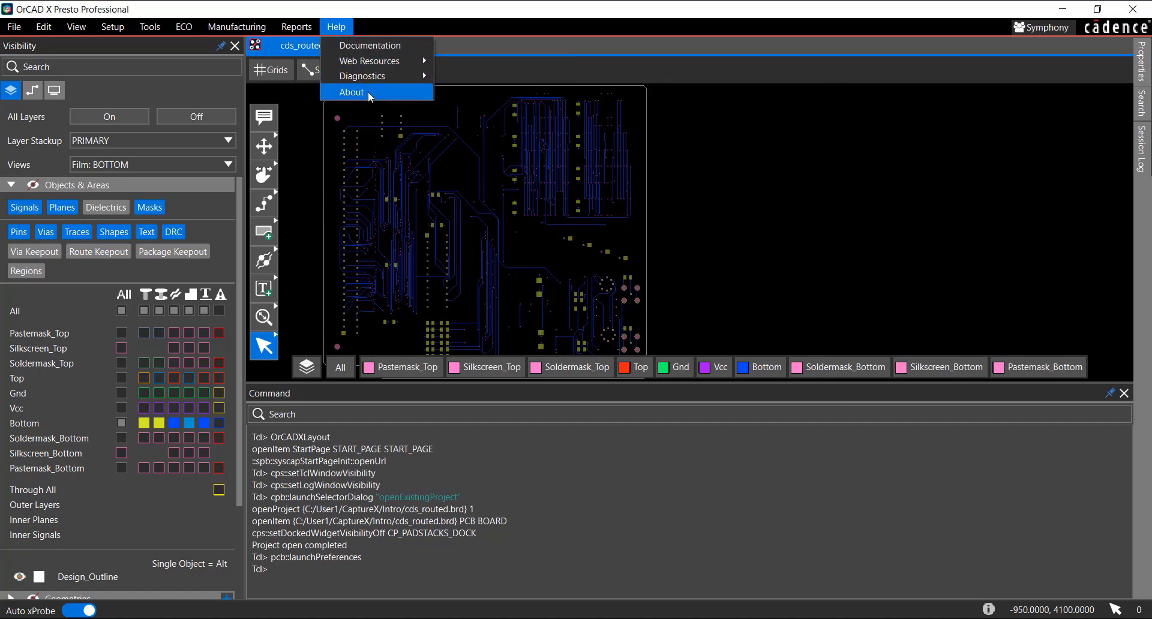
{"action": "key", "text": "Escape"}
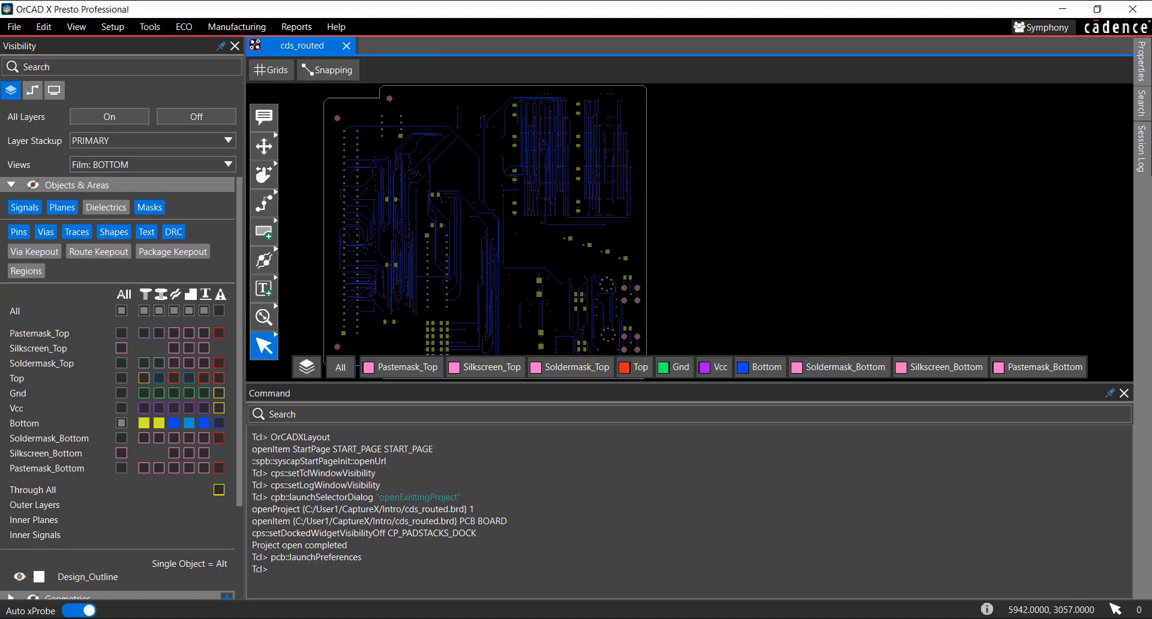
Step: Close the cds_routed design without saving its changes and exit the application
{"action": "left_click", "coordinate": [346, 46]}
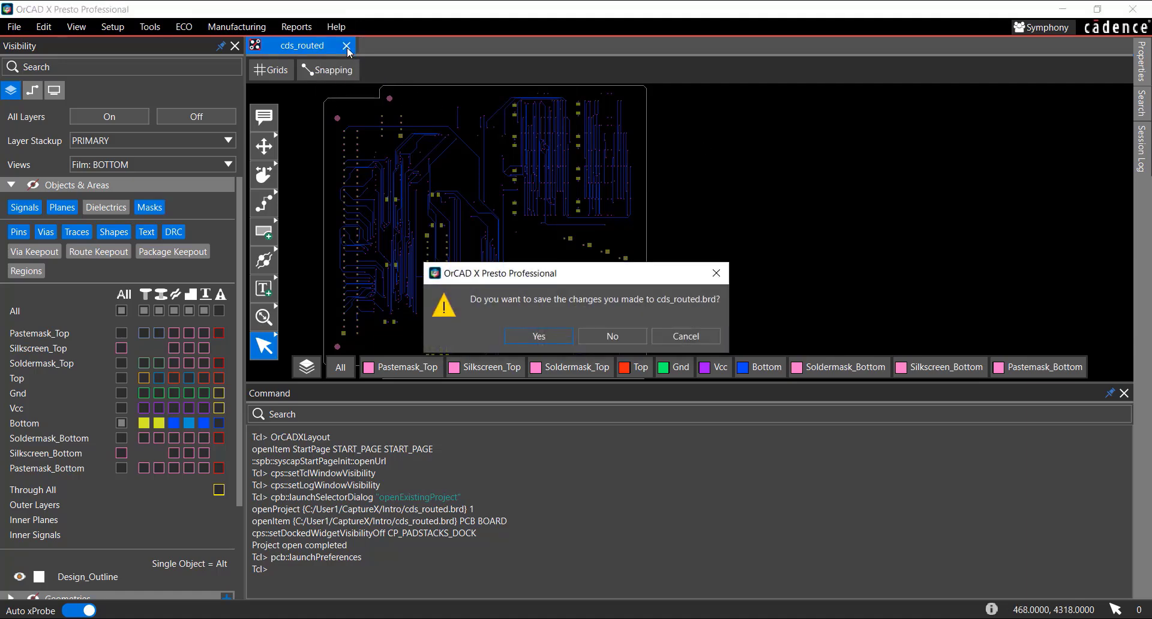
{"action": "left_click", "coordinate": [604, 340]}
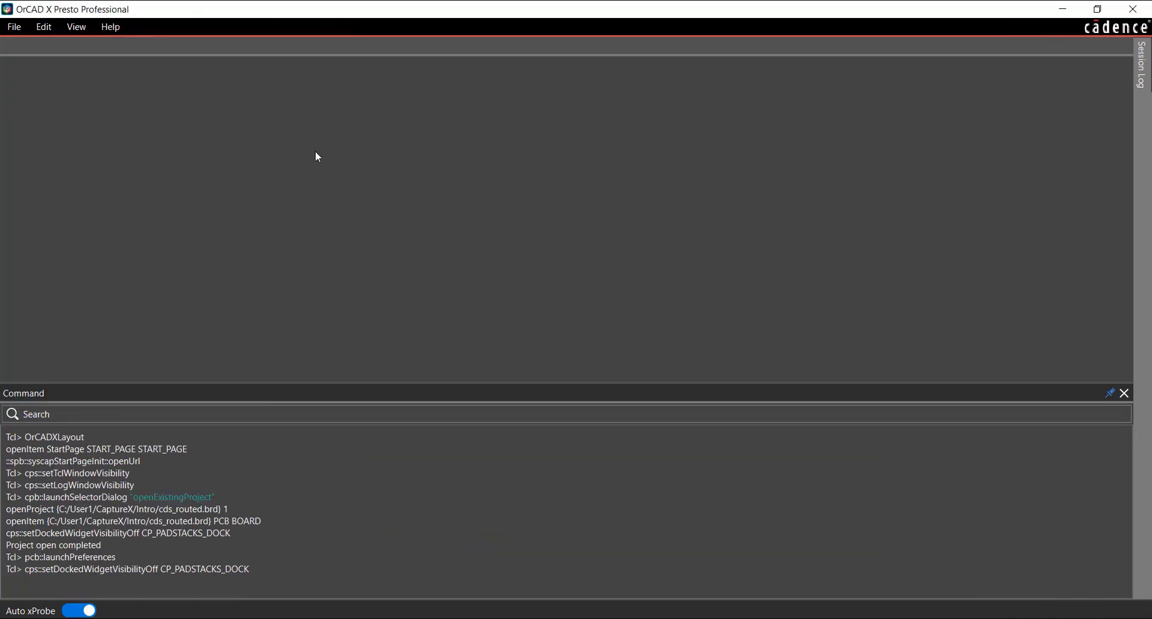
{"action": "left_click", "coordinate": [13, 26]}
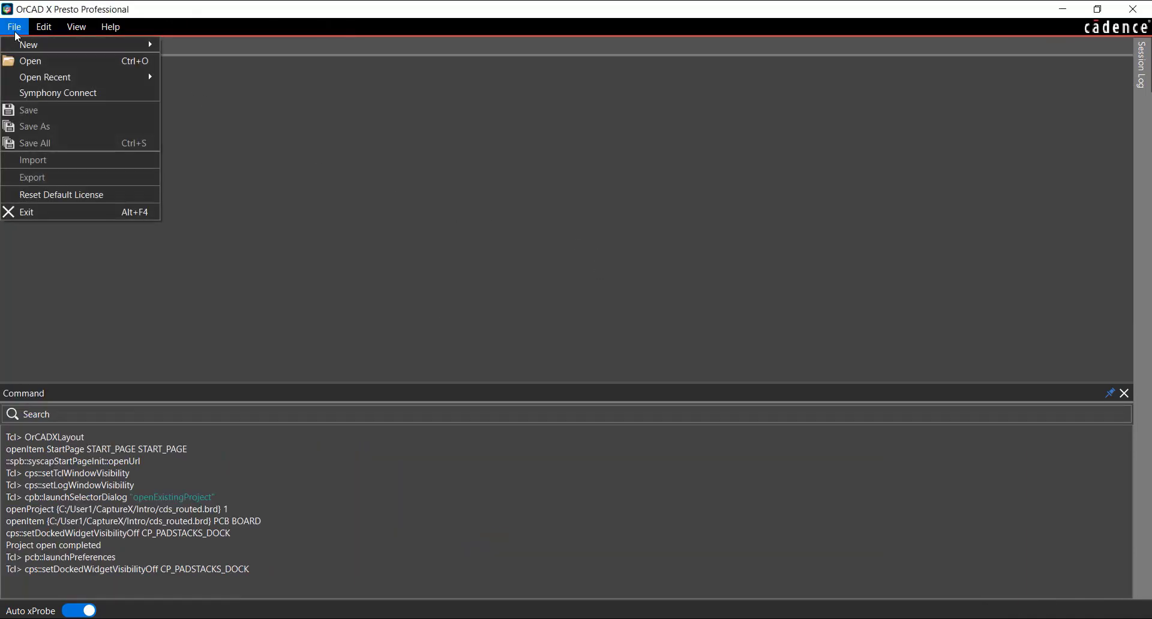
{"action": "left_click", "coordinate": [63, 214]}
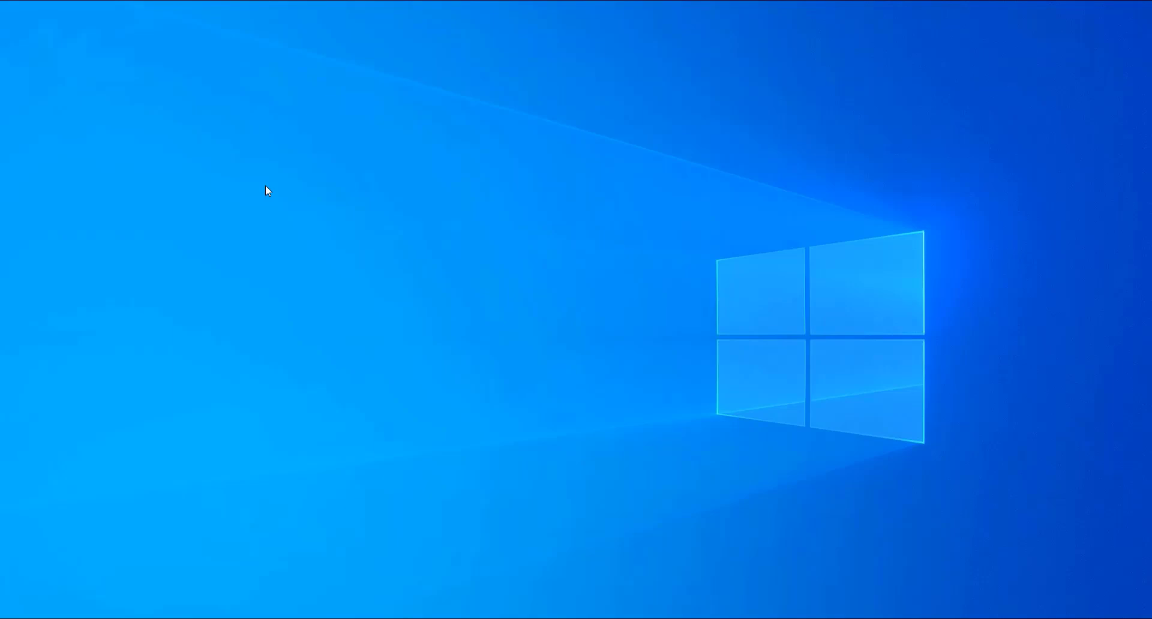